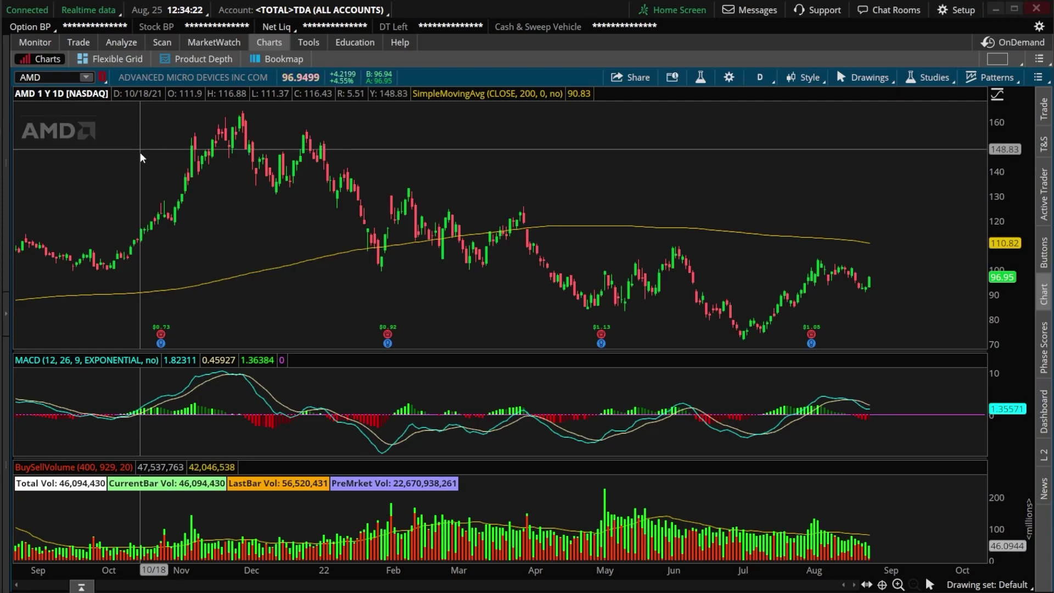
Start a STUDY-based alert from the AMD chart and delete its default SimpleMovingAvg condition
right_click(278, 219)
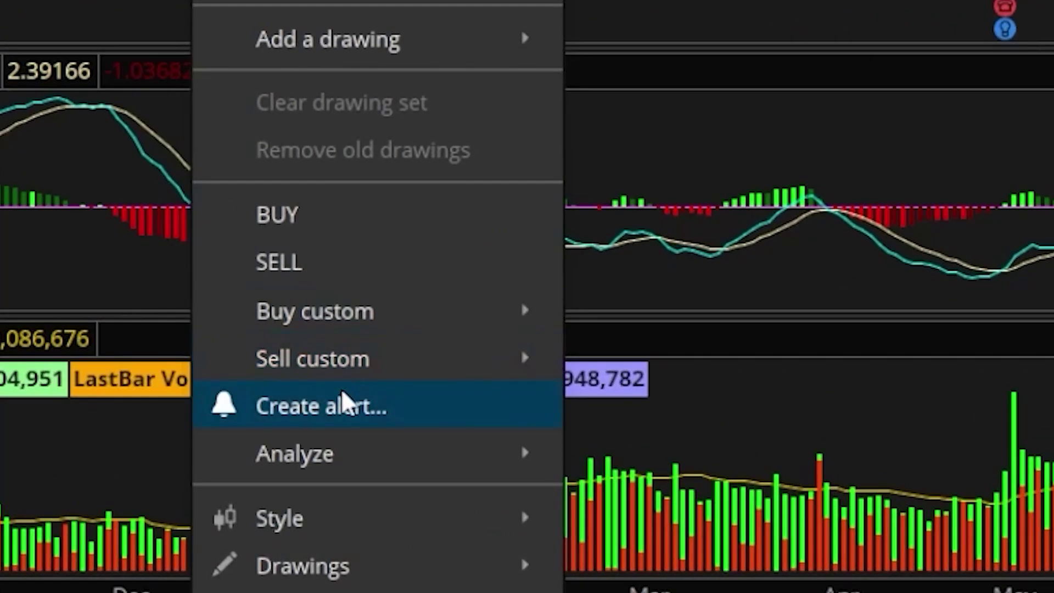
left_click(342, 399)
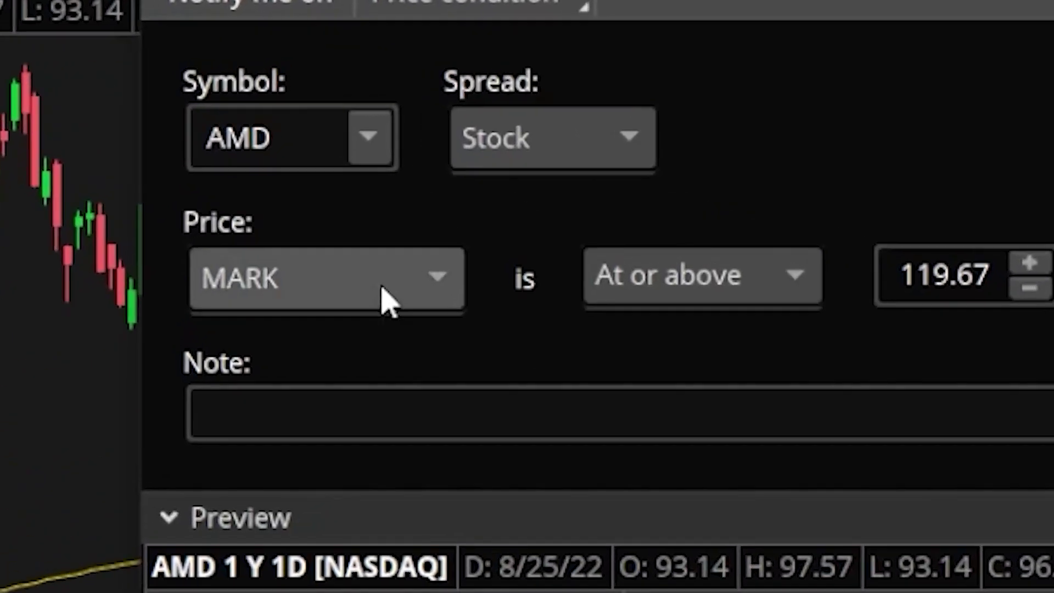
left_click(388, 298)
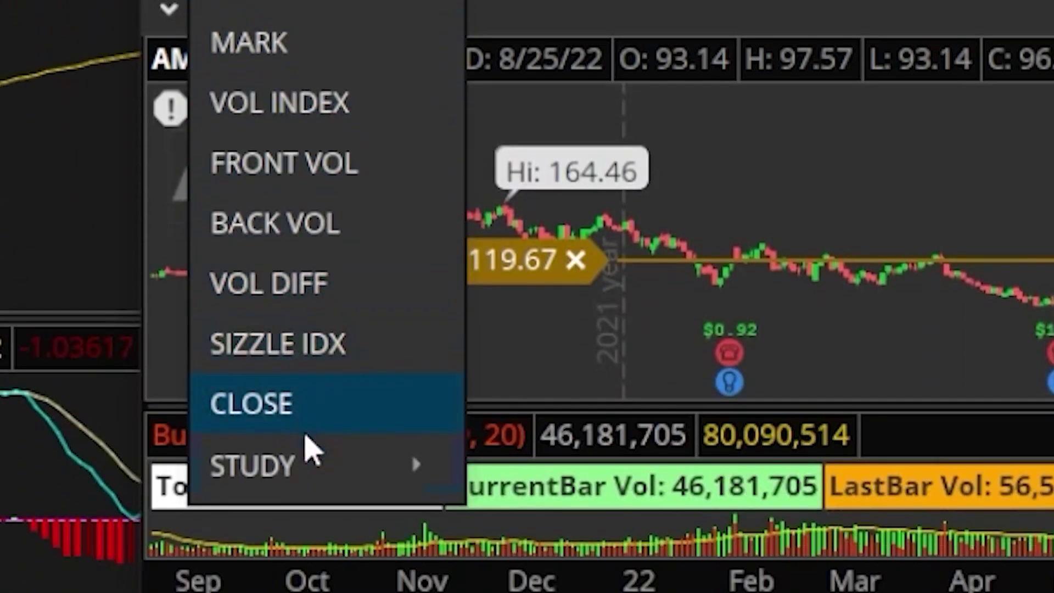
mouse_move(309, 592)
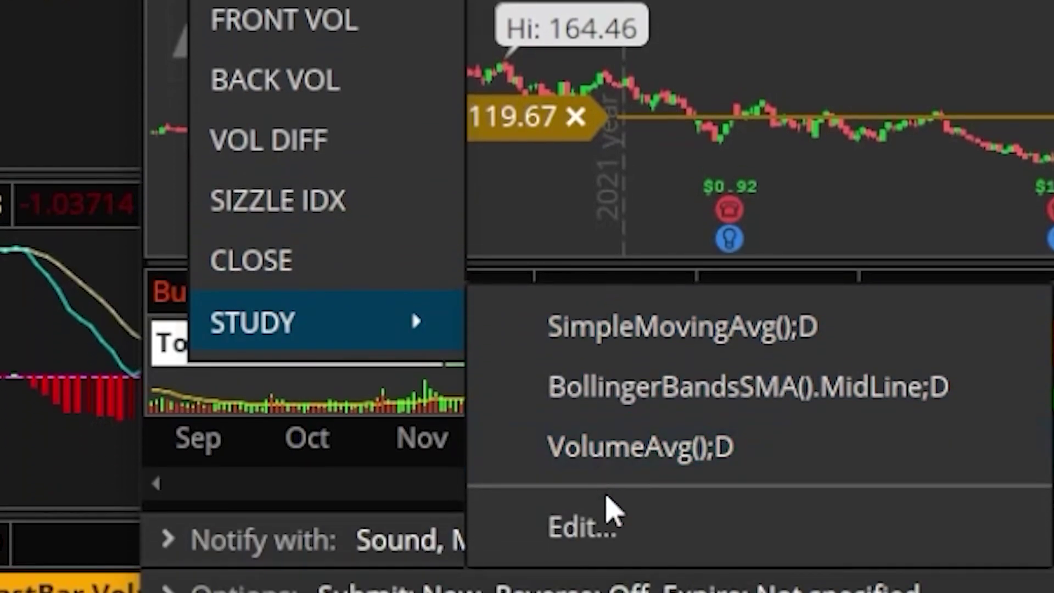
left_click(605, 592)
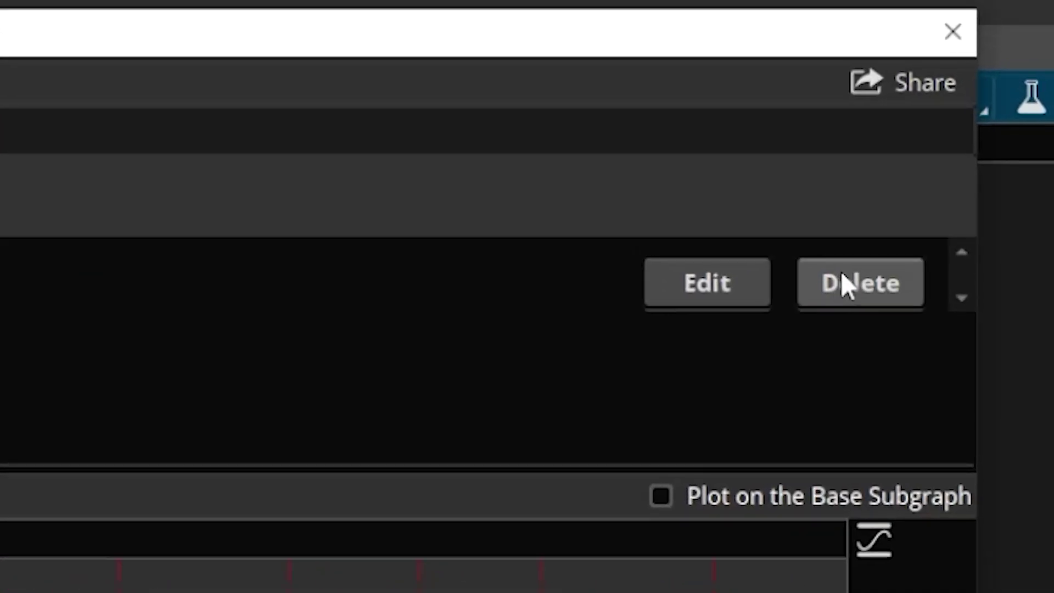
left_click(846, 284)
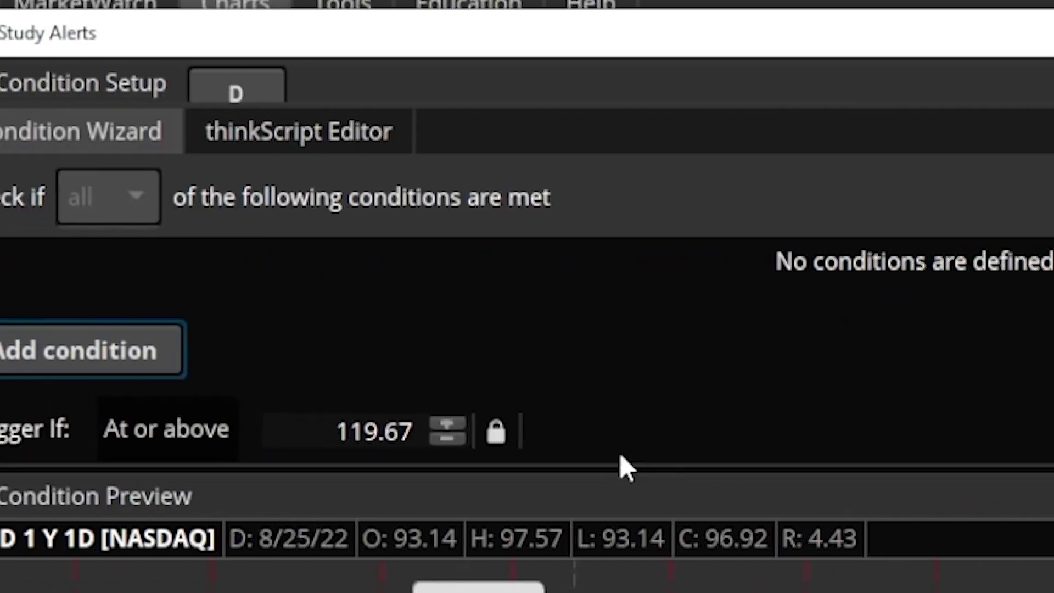
Add a new alert condition using the close price with 'is less than'
left_click(145, 344)
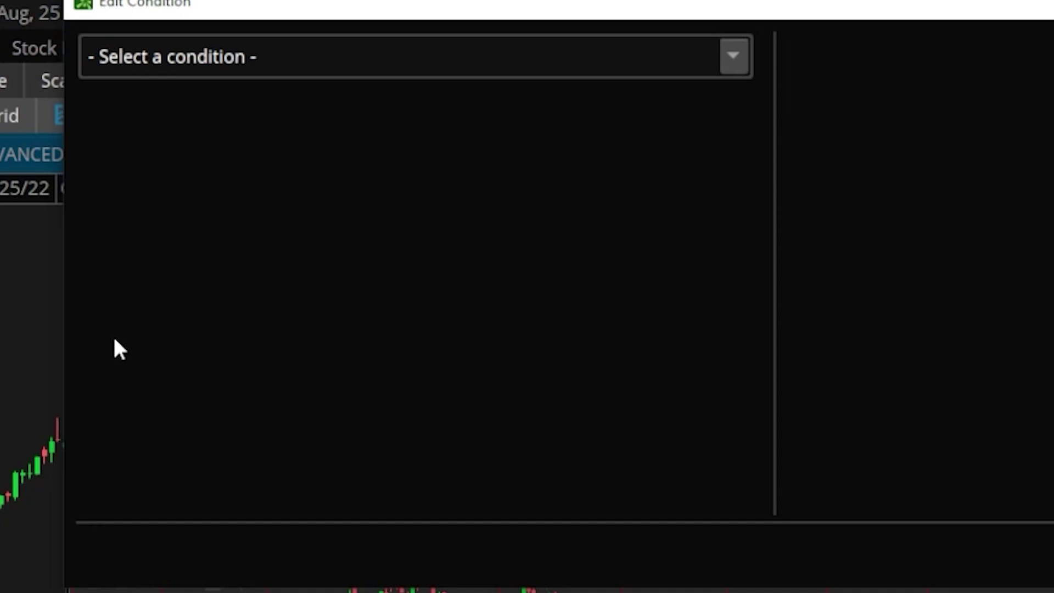
left_click(531, 68)
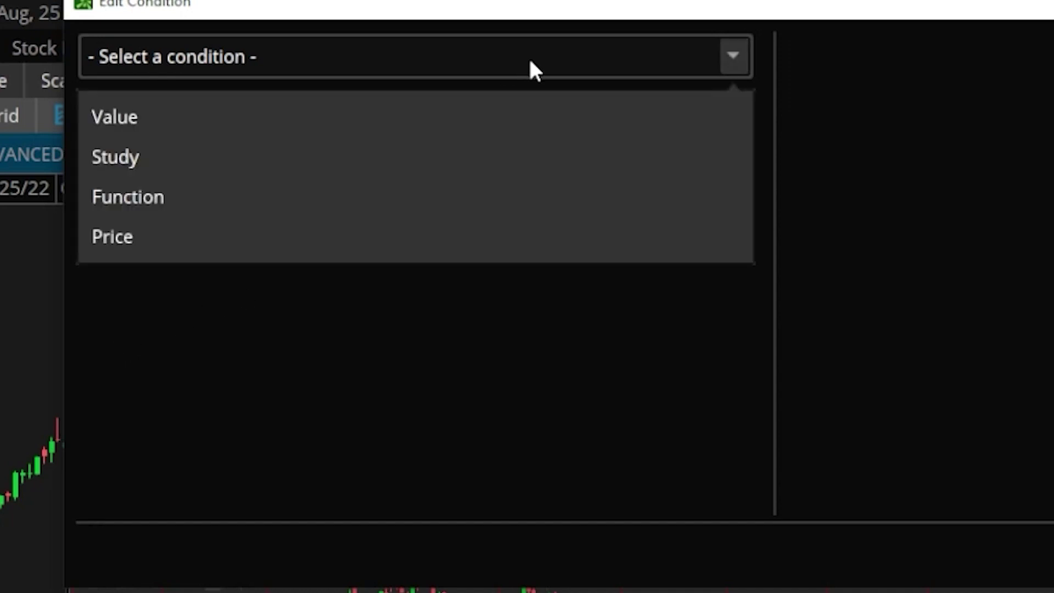
left_click(180, 241)
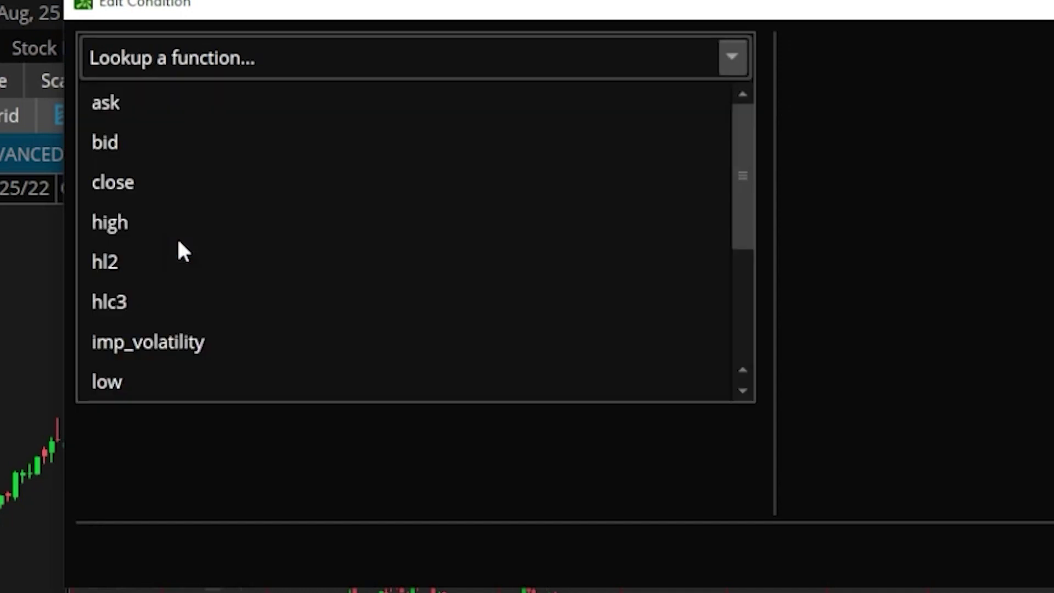
left_click(115, 183)
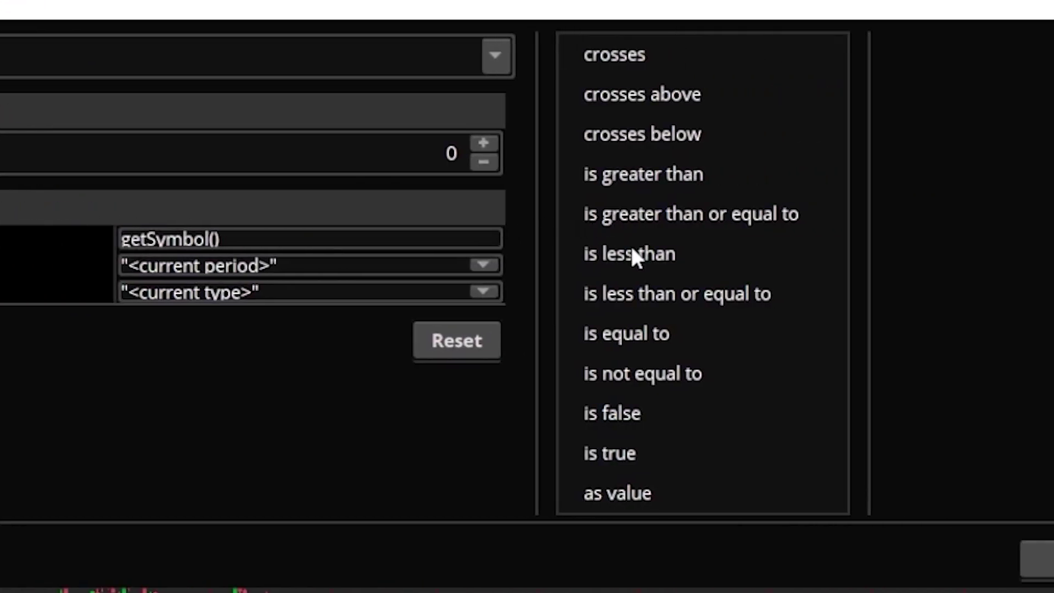
left_click(631, 250)
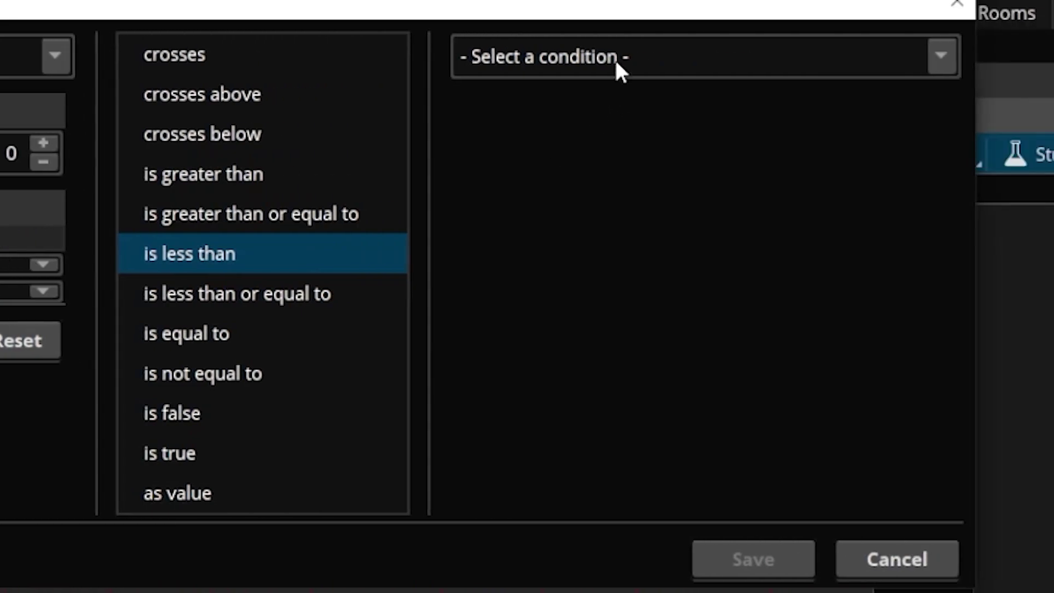
Compare close against SimpleMovingAvg with length 200 and save the condition
left_click(944, 56)
left_click(564, 158)
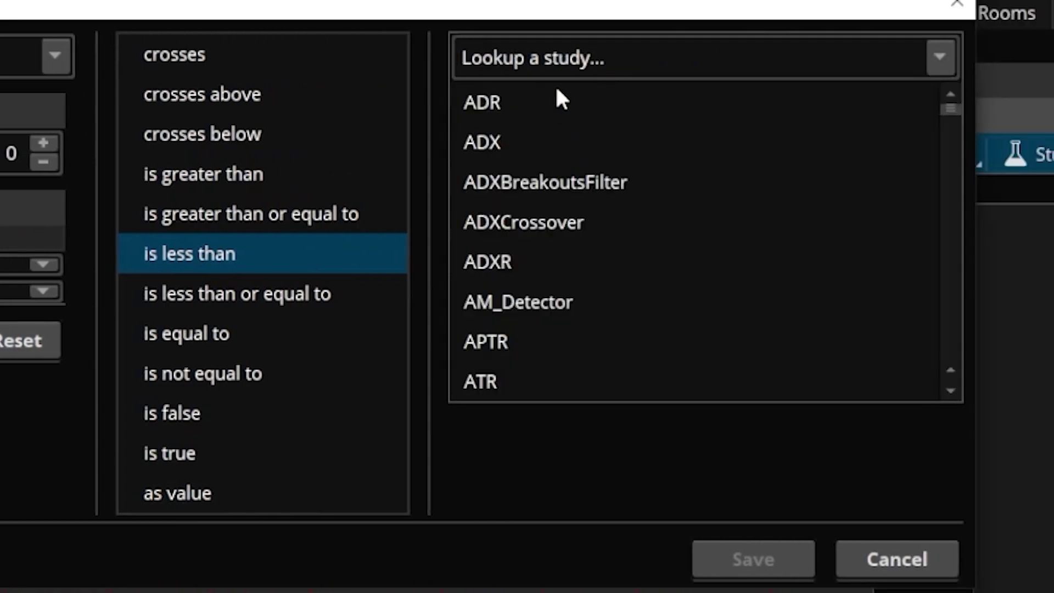
left_click(556, 60)
type("simple")
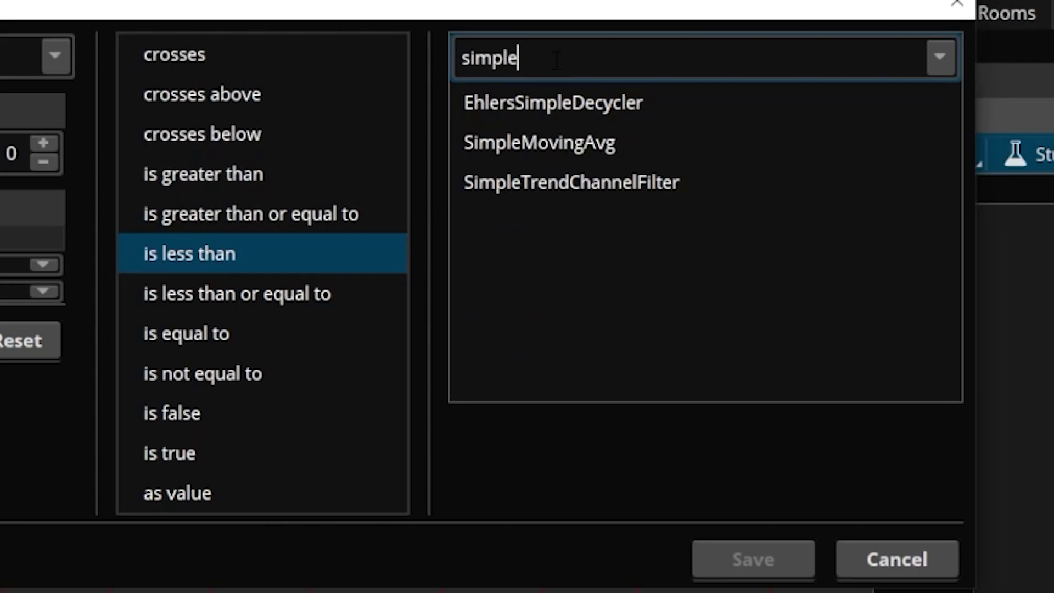
left_click(580, 147)
left_click(879, 401)
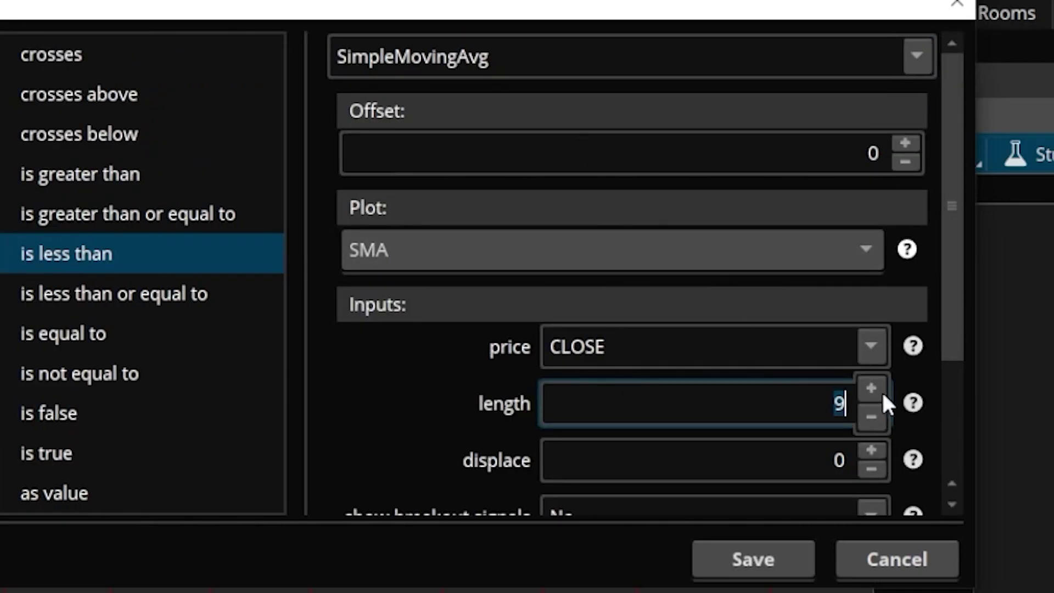
type("200")
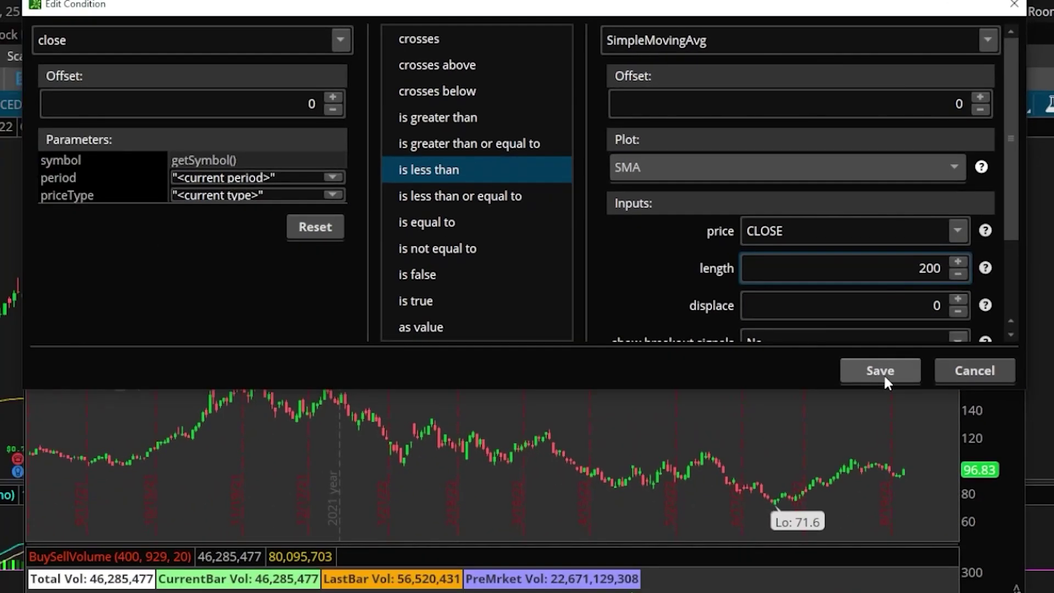
left_click(754, 558)
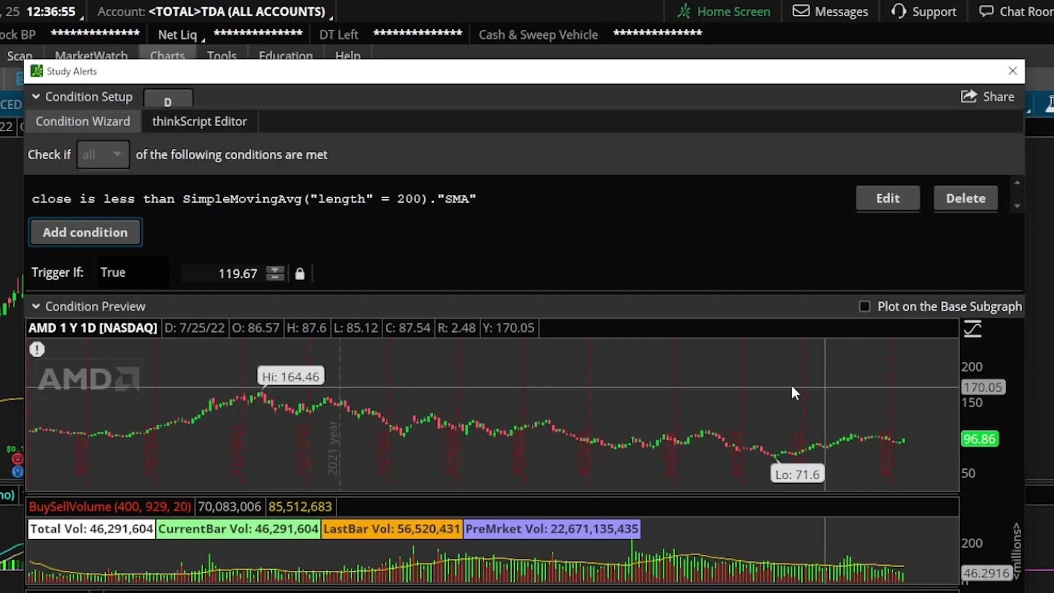
Add a second condition based on the MACD study with 'crosses below'
left_click(122, 228)
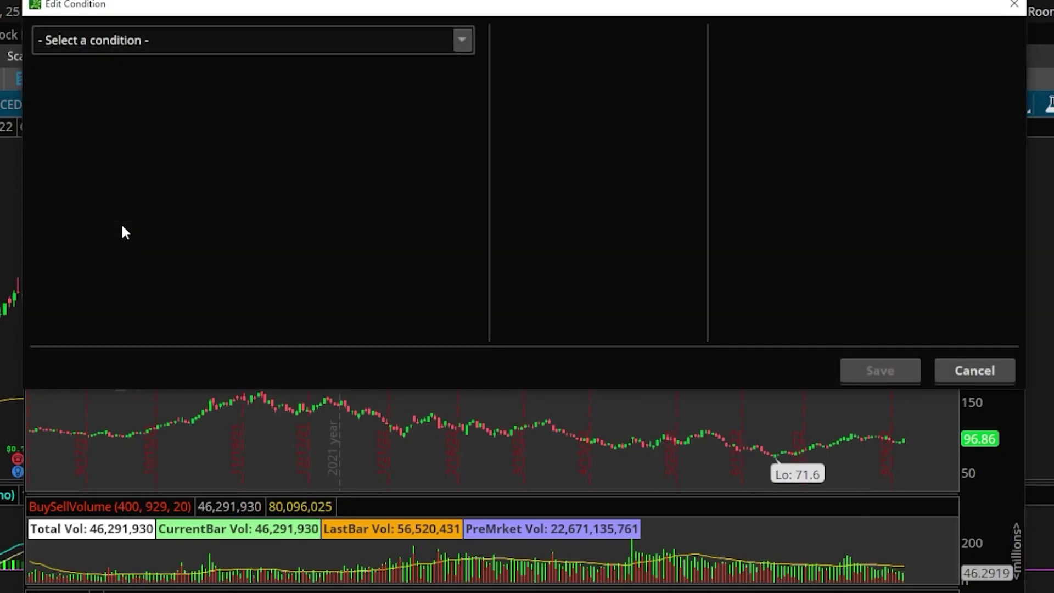
left_click(198, 40)
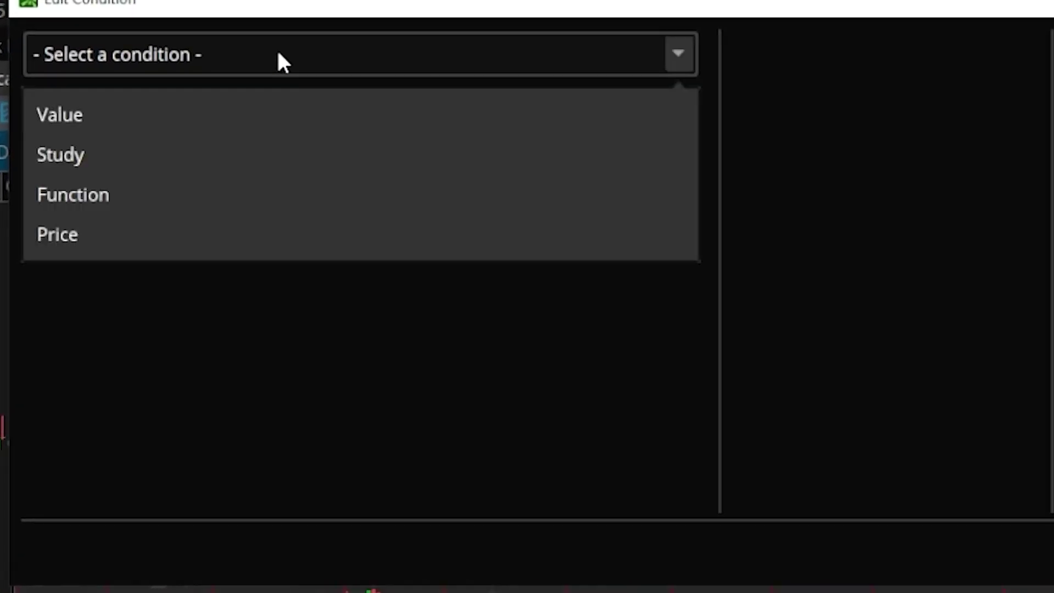
left_click(113, 154)
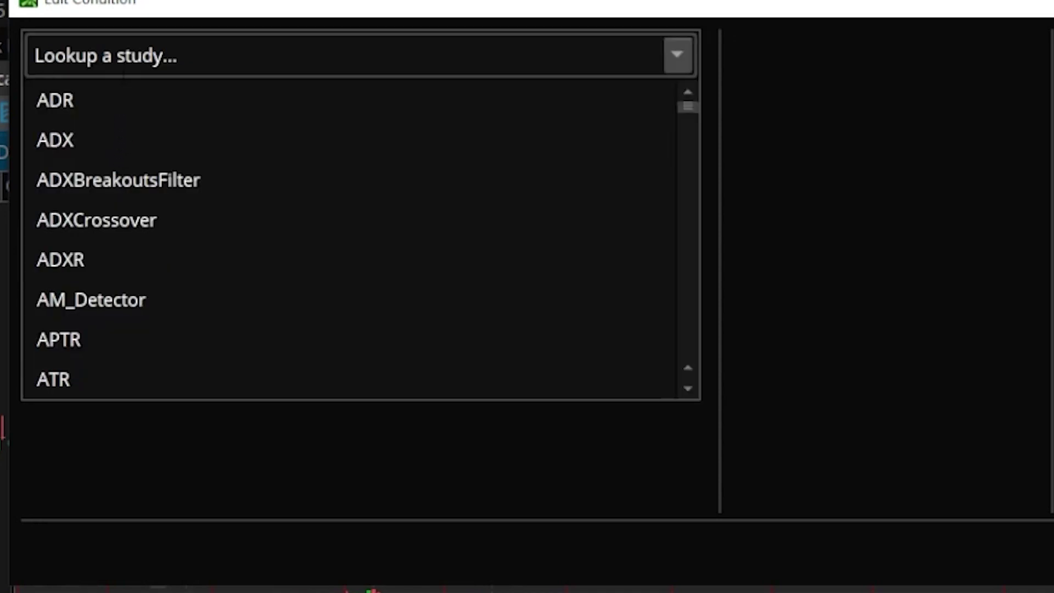
left_click(124, 65)
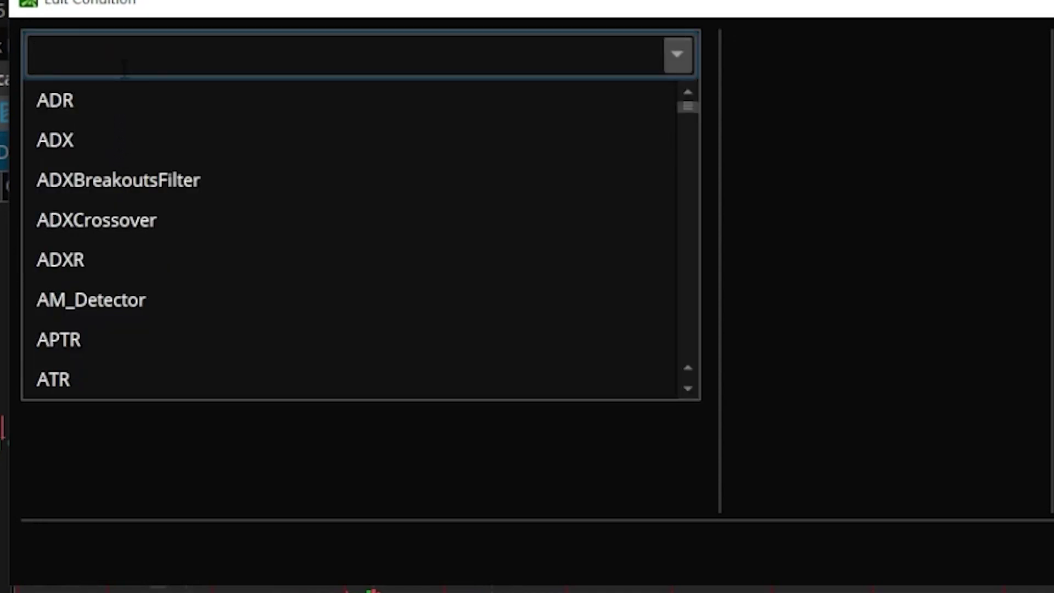
type("macd")
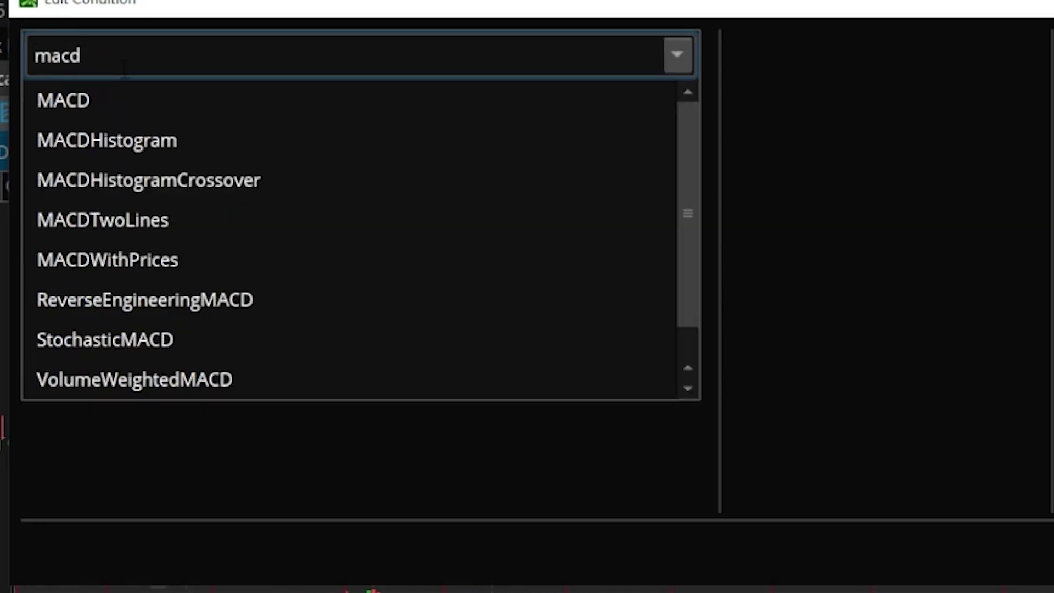
left_click(121, 103)
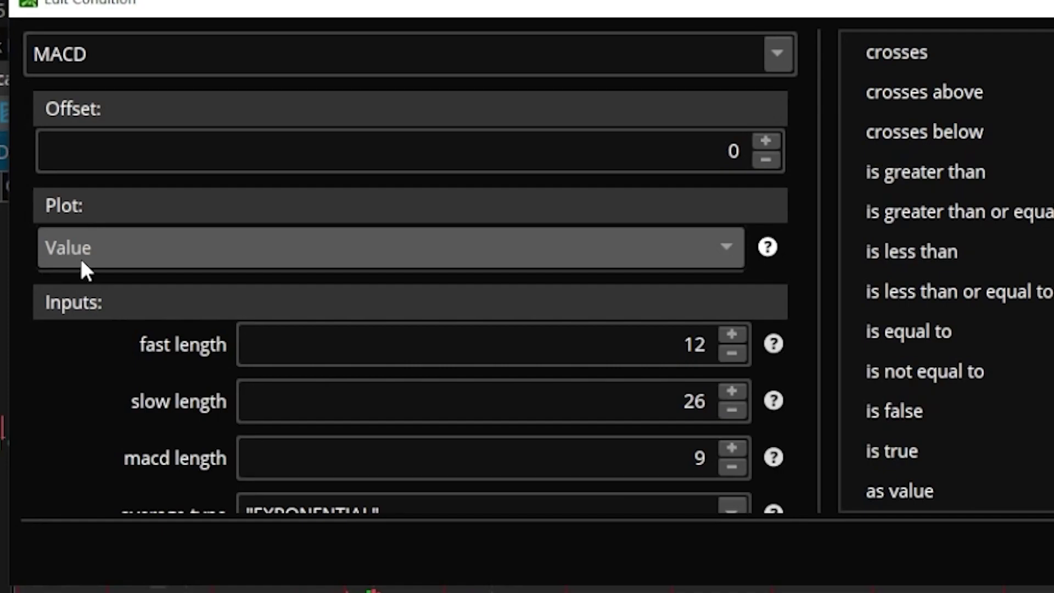
left_click(1033, 131)
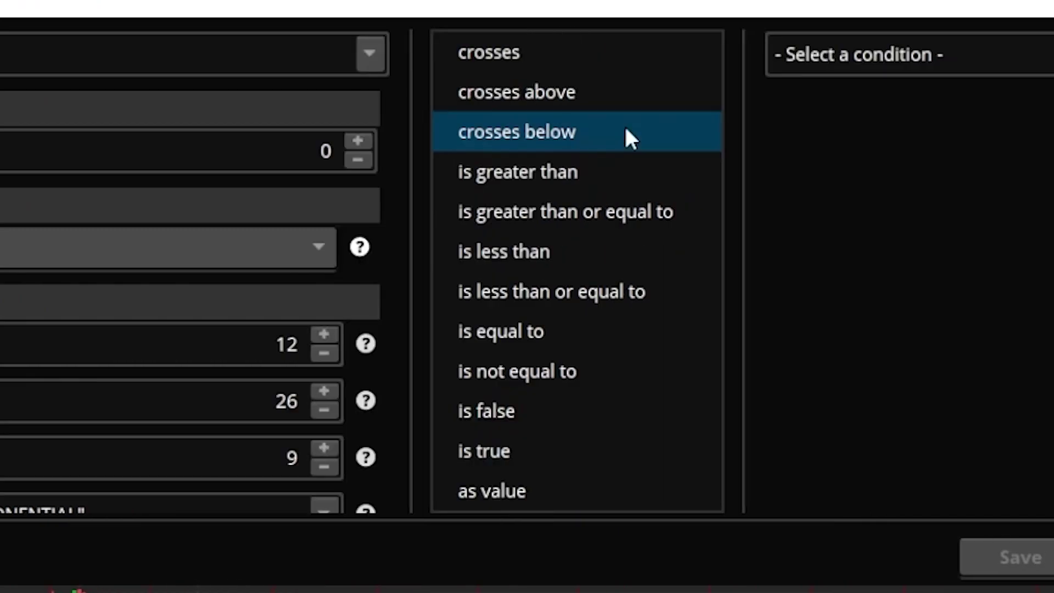
Compare against the MACD study's Avg plot and save the condition
left_click(857, 58)
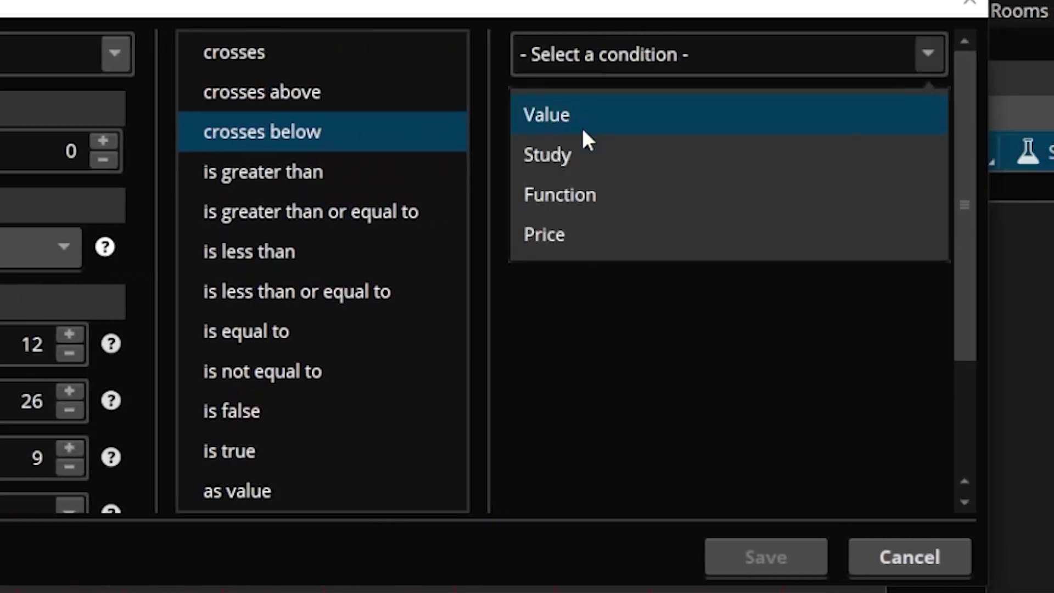
left_click(582, 156)
left_click(587, 63)
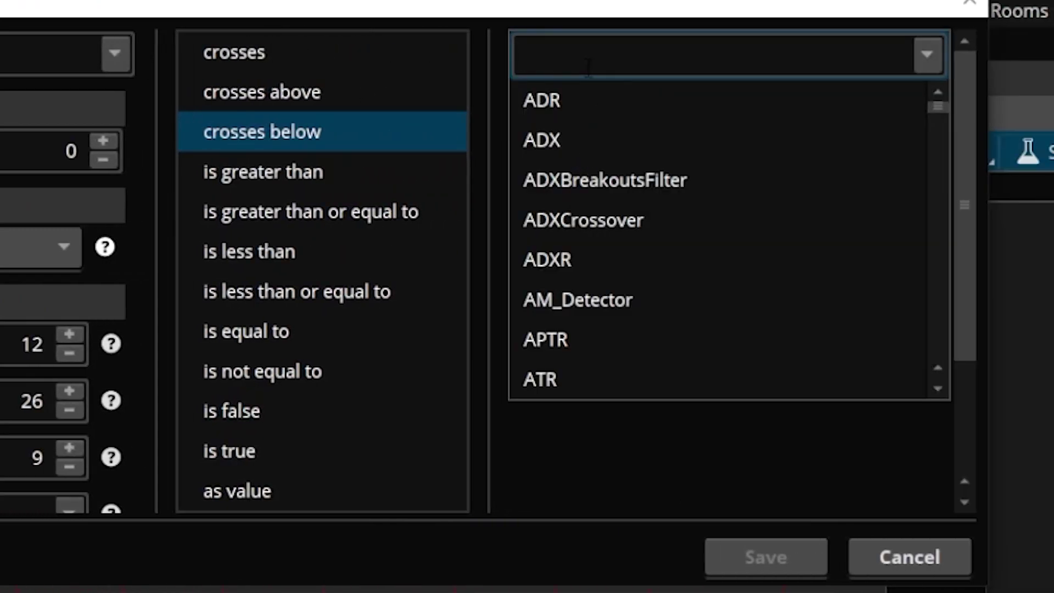
type("macd")
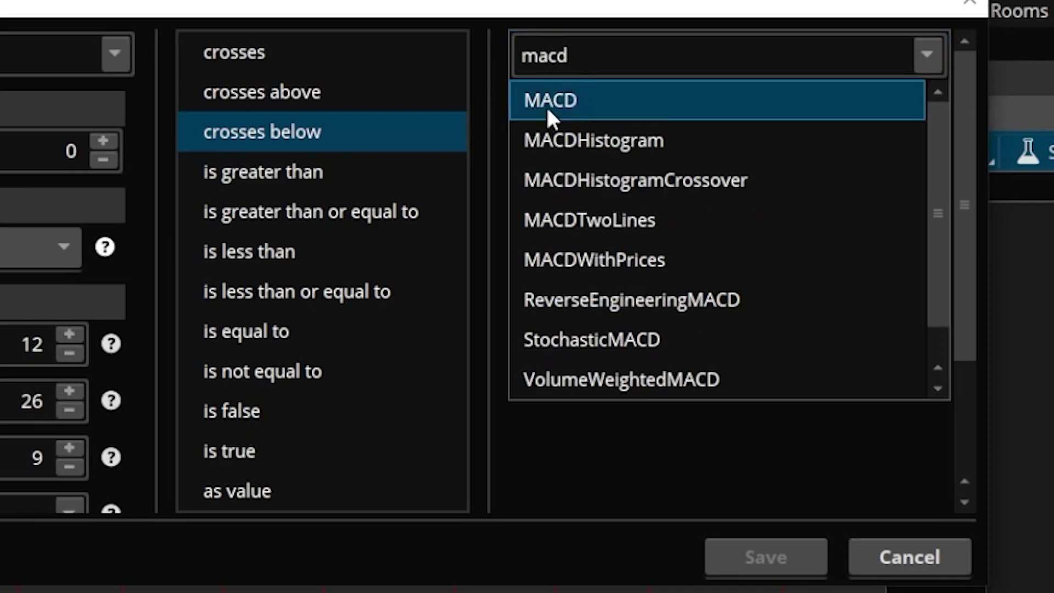
left_click(551, 115)
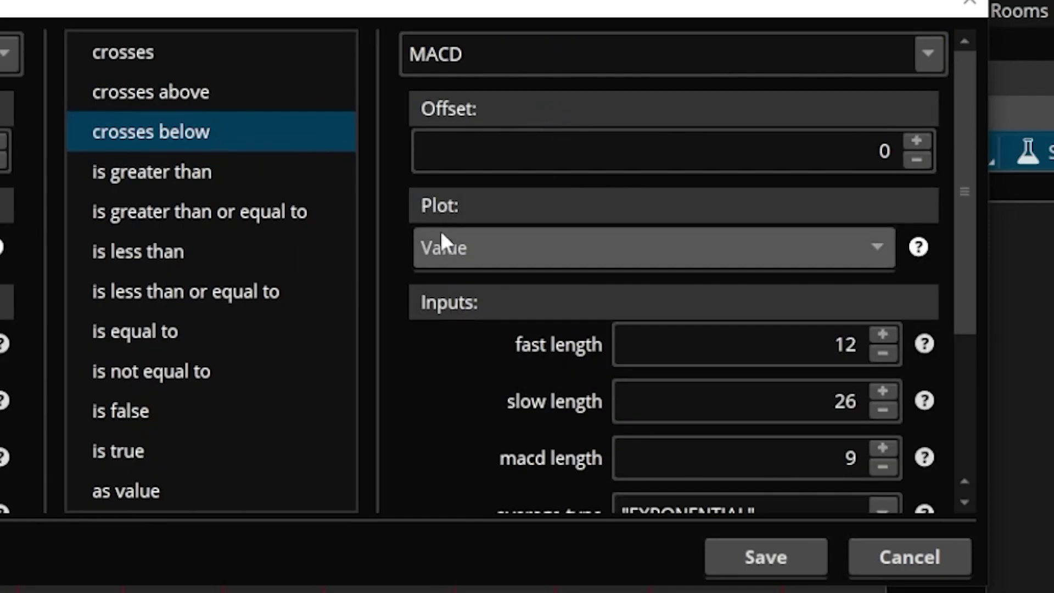
left_click(490, 254)
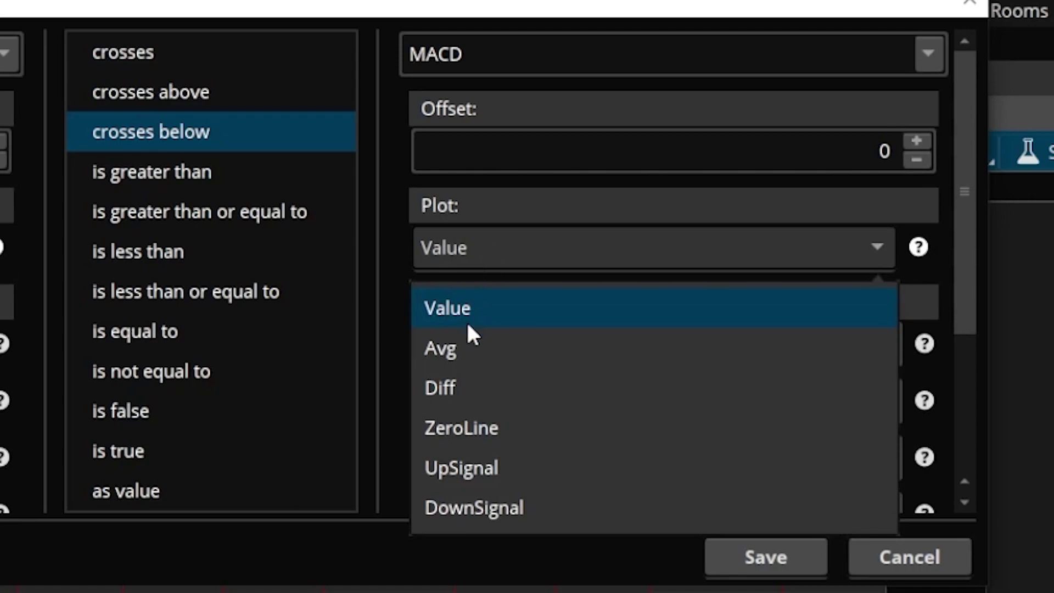
left_click(462, 362)
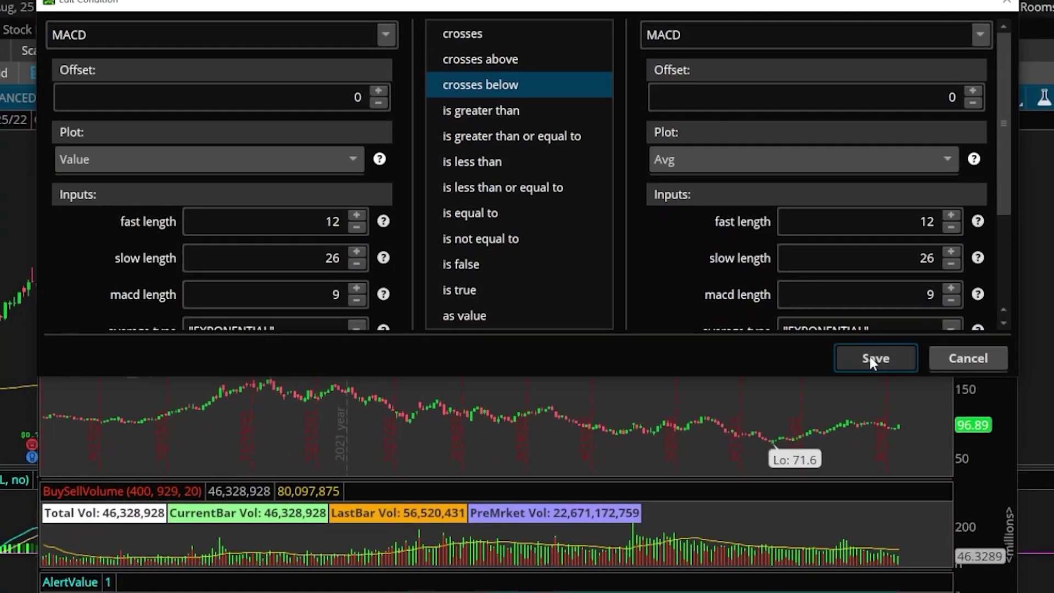
left_click(869, 358)
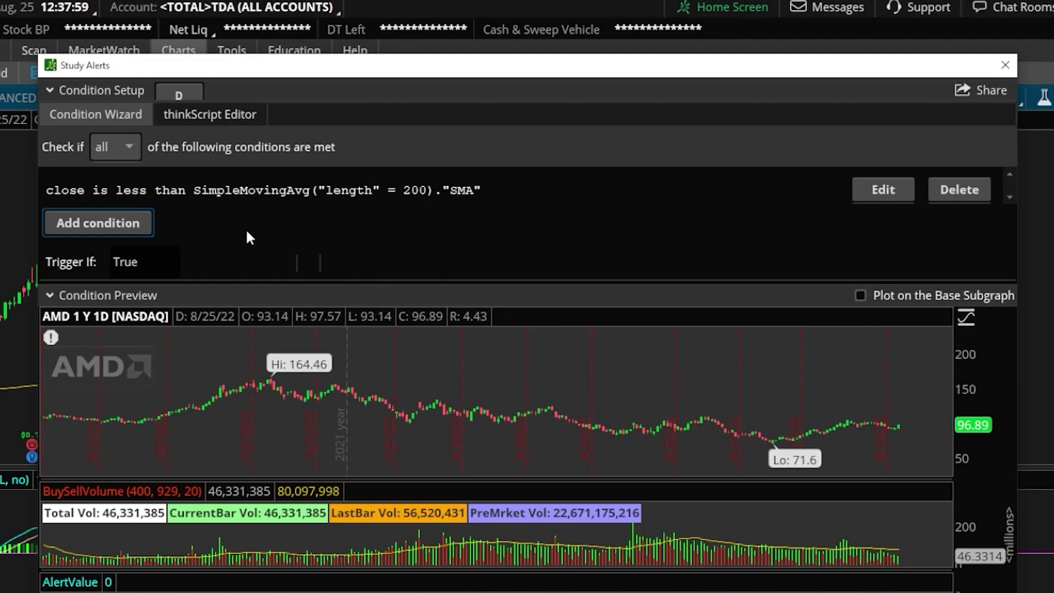
Add a third condition on the MACD study with 'is greater than'
left_click(118, 217)
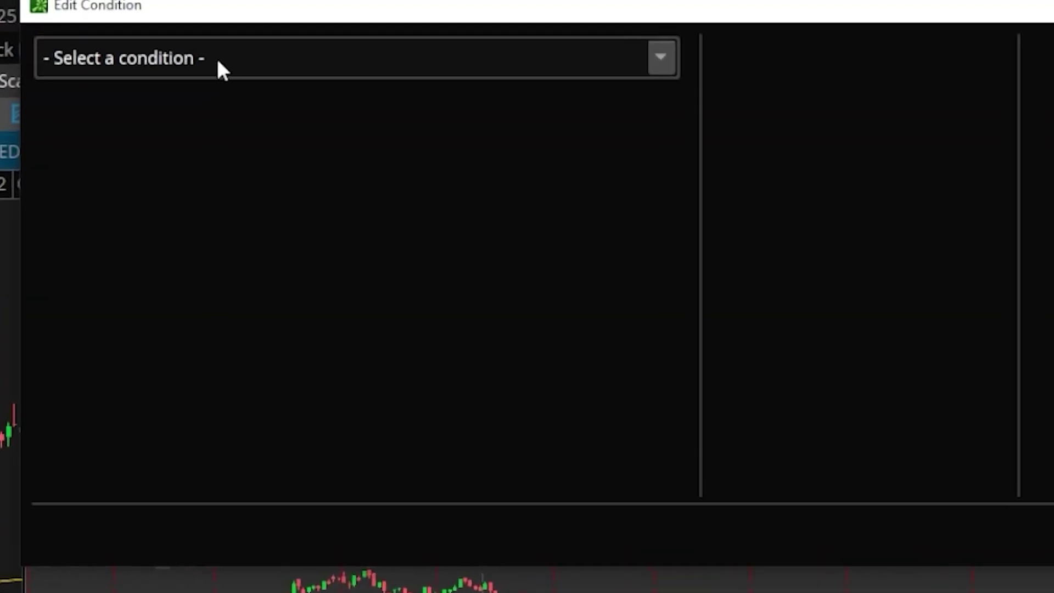
left_click(175, 40)
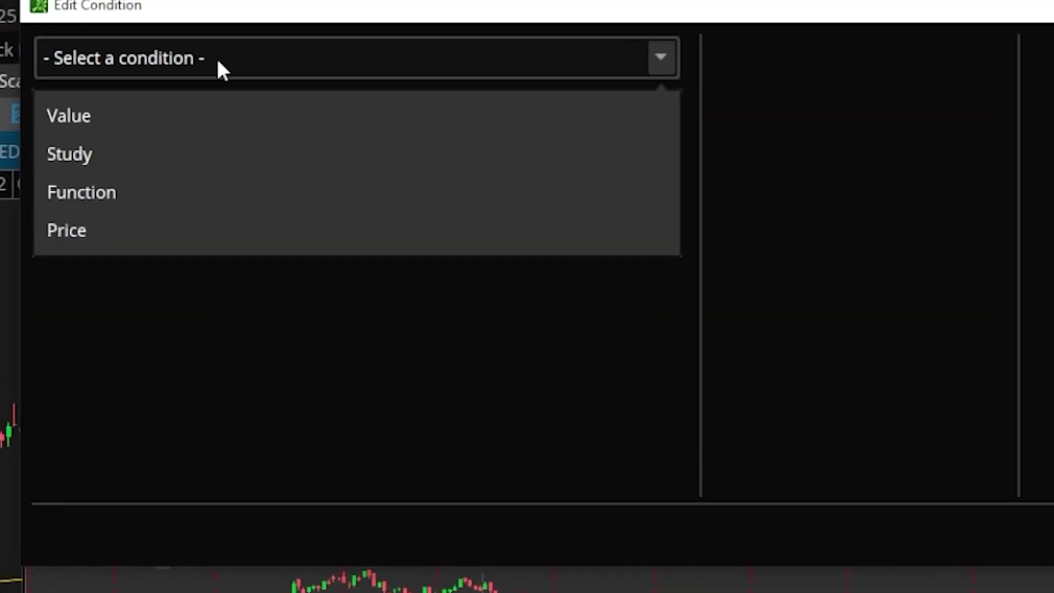
left_click(94, 159)
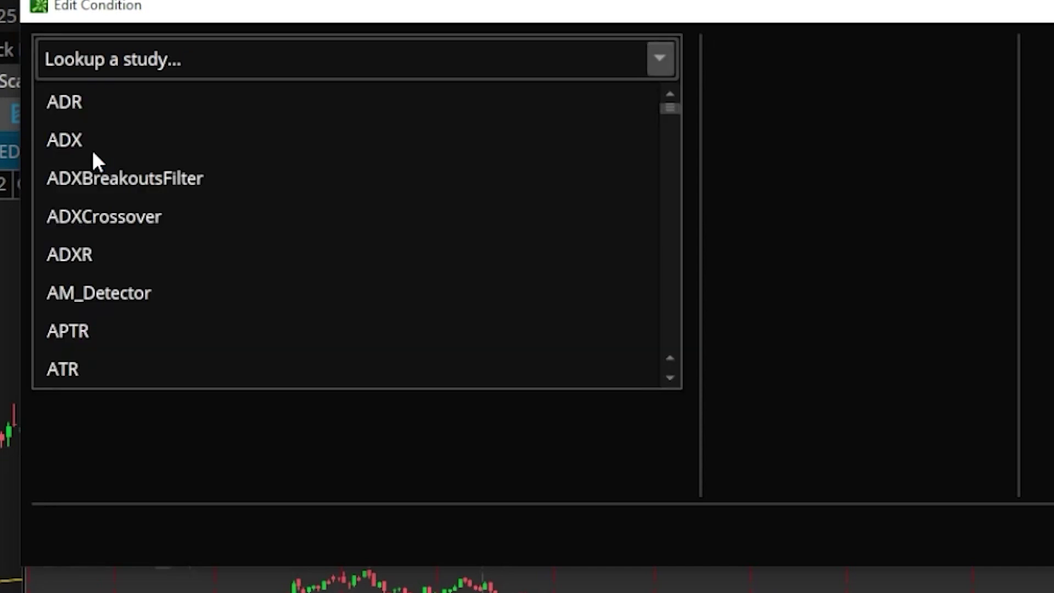
left_click(118, 68)
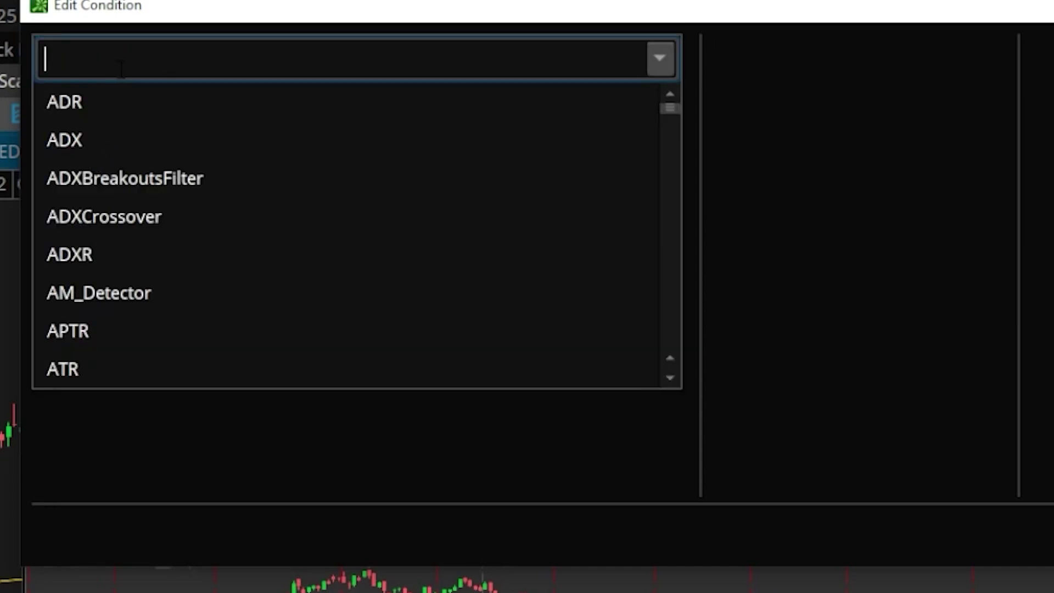
type("macd")
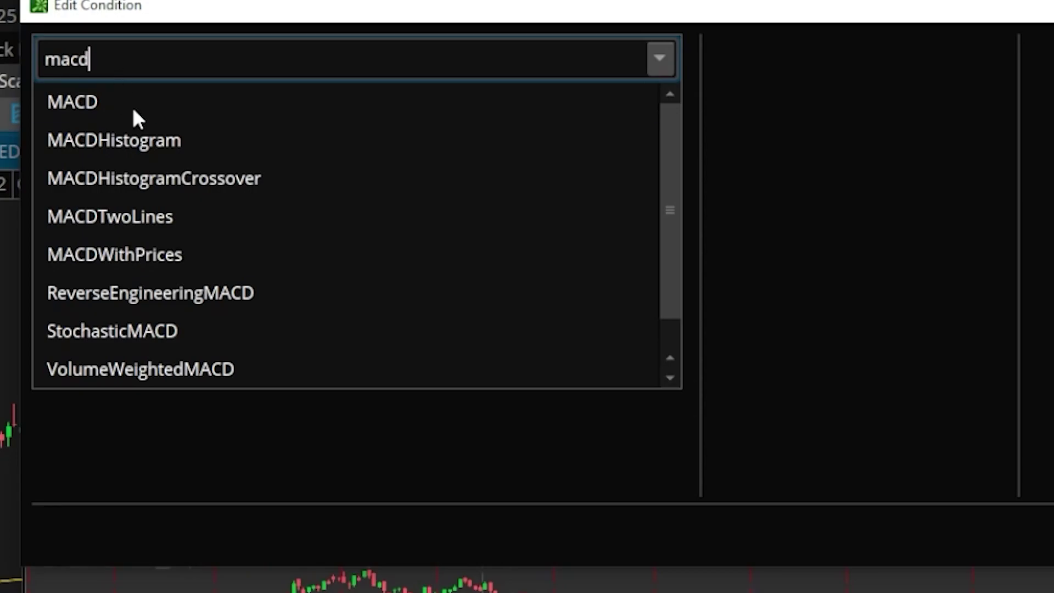
left_click(134, 110)
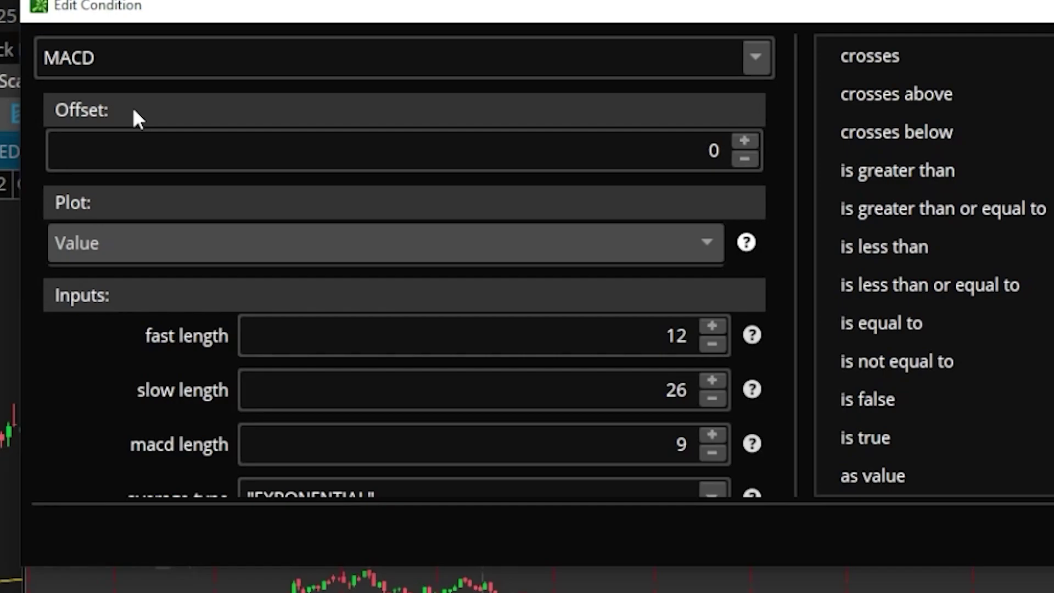
left_click(1041, 173)
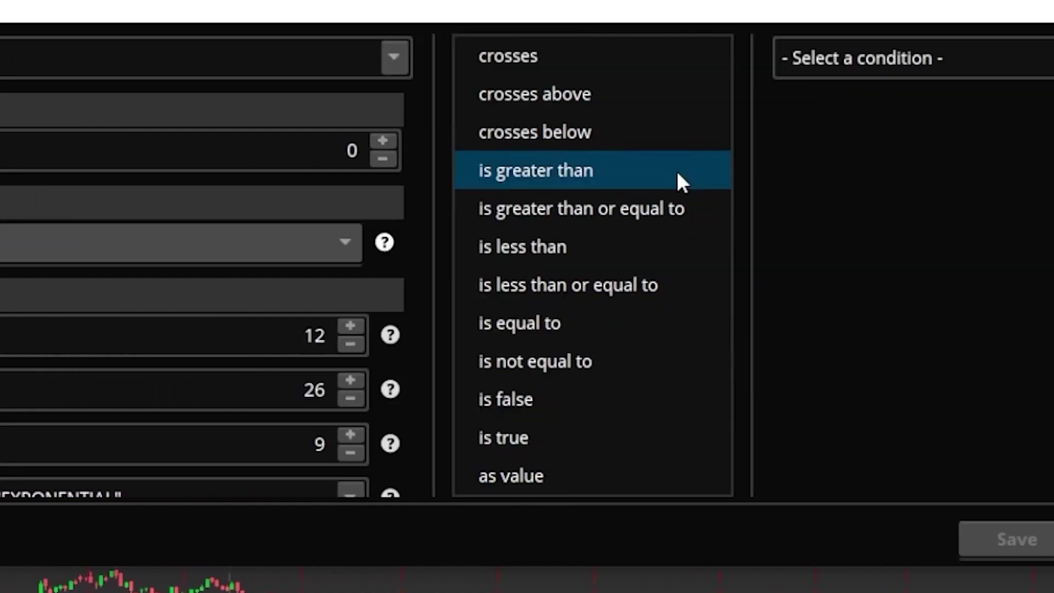
Set the comparison to a fixed value of 0 and save the condition
left_click(880, 65)
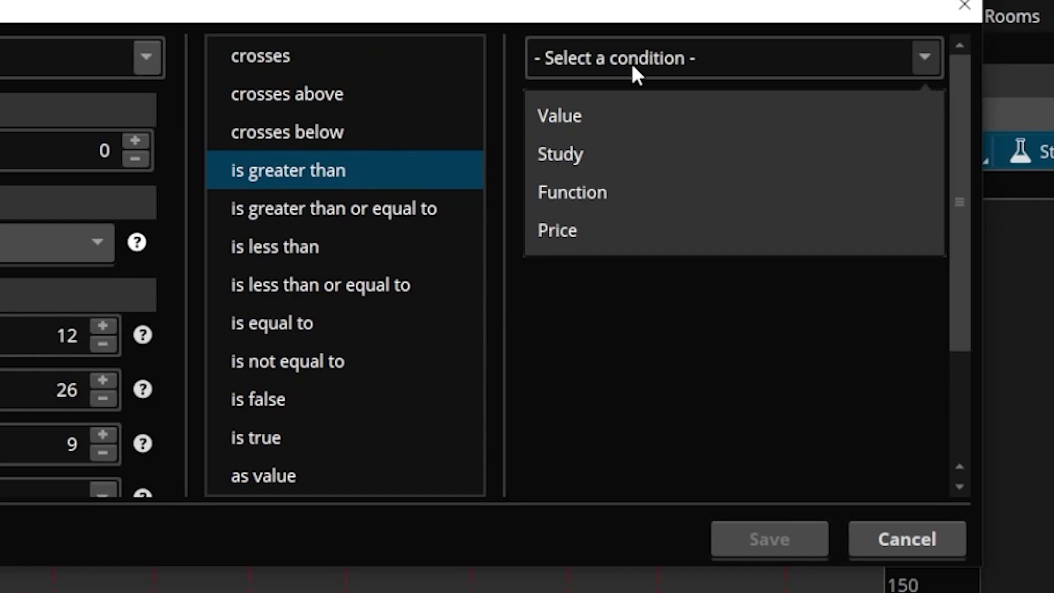
left_click(593, 121)
left_click_drag(899, 117, 878, 84)
type("0")
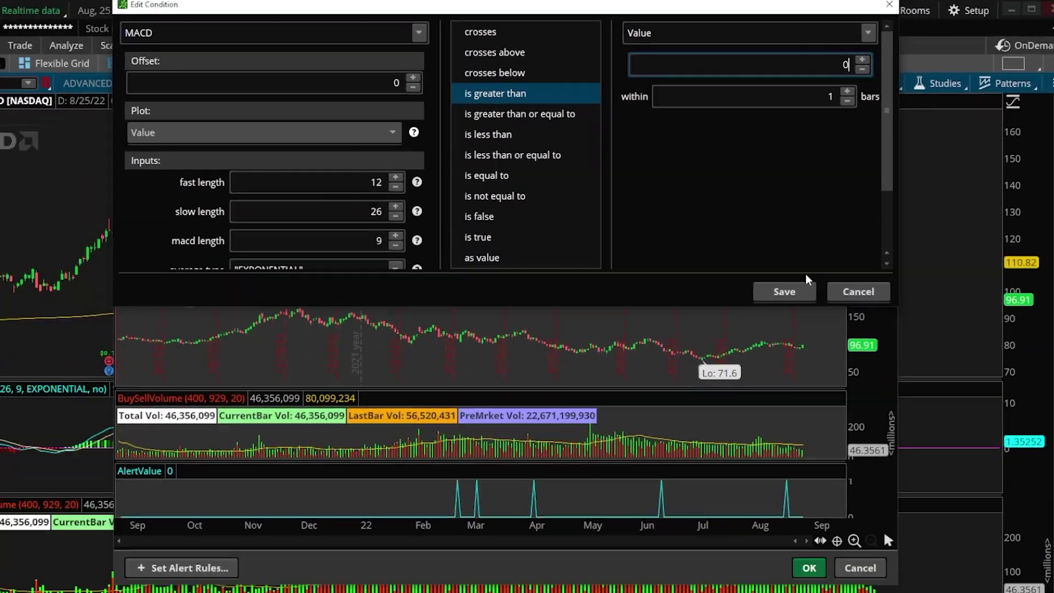
left_click(784, 291)
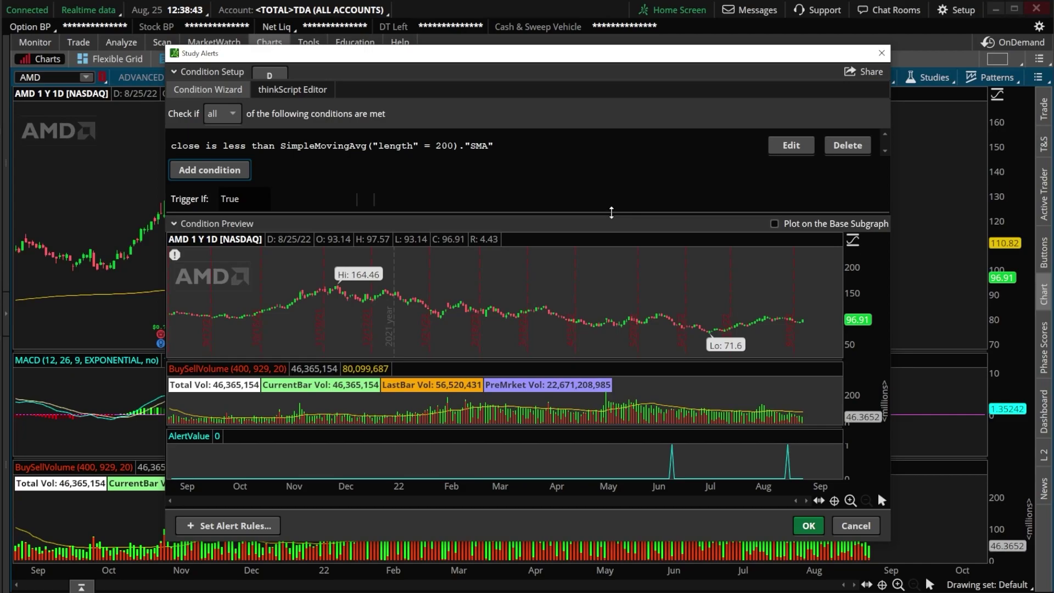
Enlarge the condition list to show all three conditions and confirm the study alert
left_click_drag(611, 212, 617, 317)
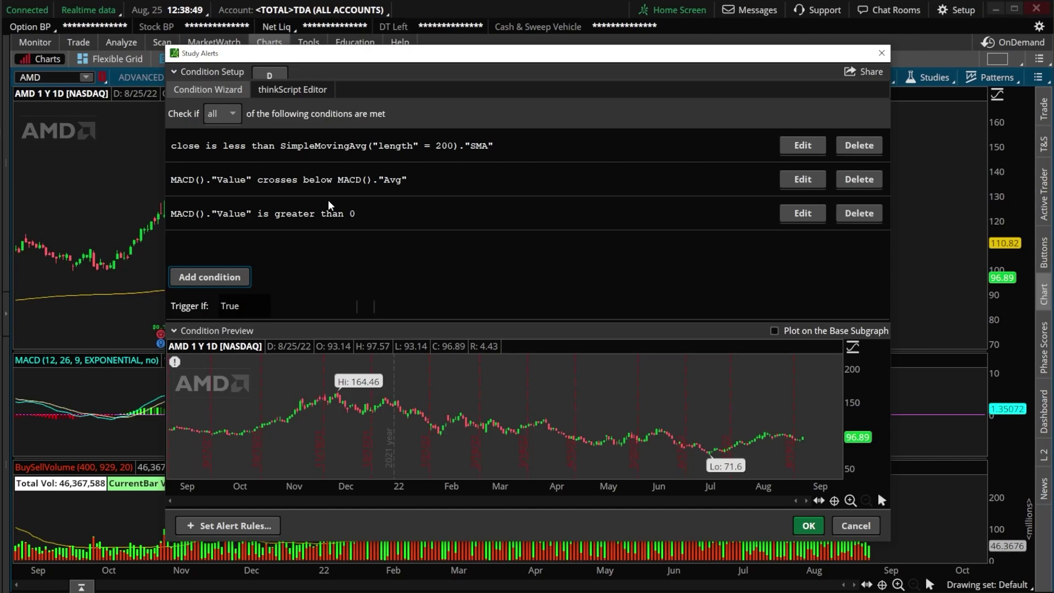
left_click(814, 526)
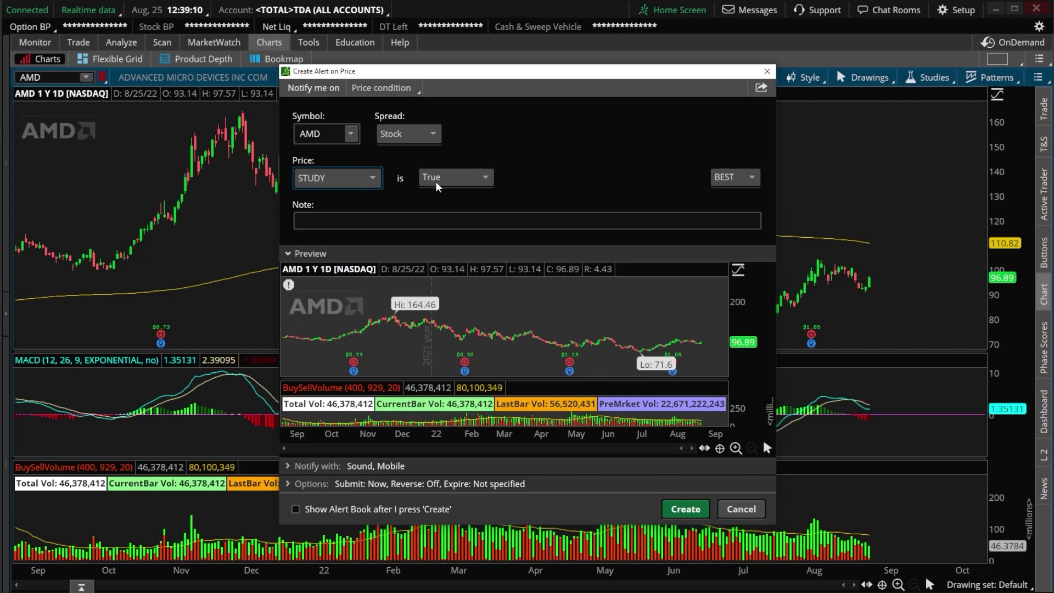
Create the AMD 'STUDY is True' alert from the Create Alert on Price dialog
left_click(698, 511)
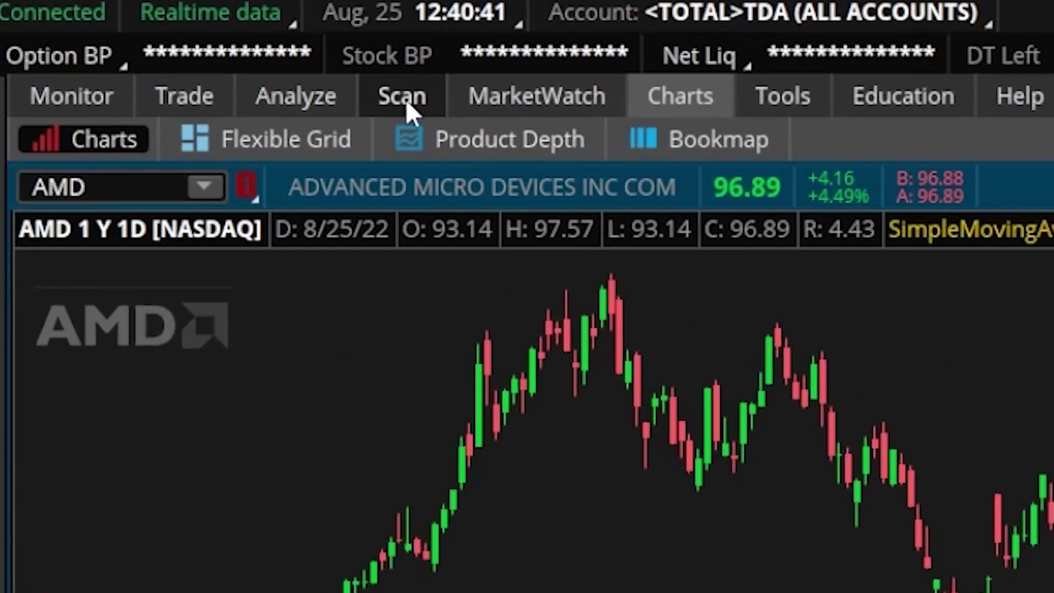
Open the scanner and restrict 'Scan in' to S&P 500 stocks
left_click(261, 65)
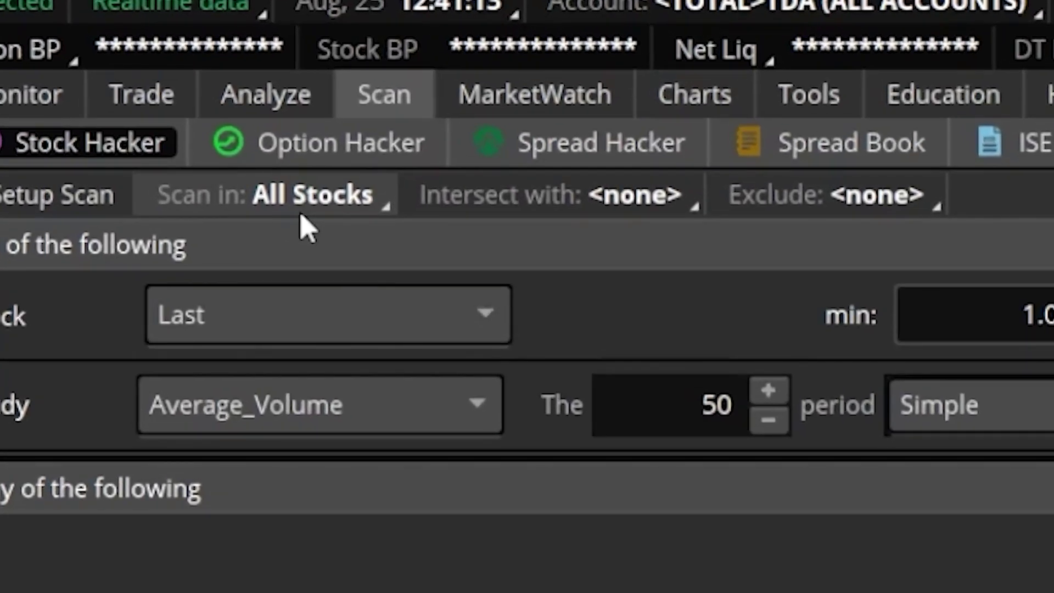
left_click(305, 227)
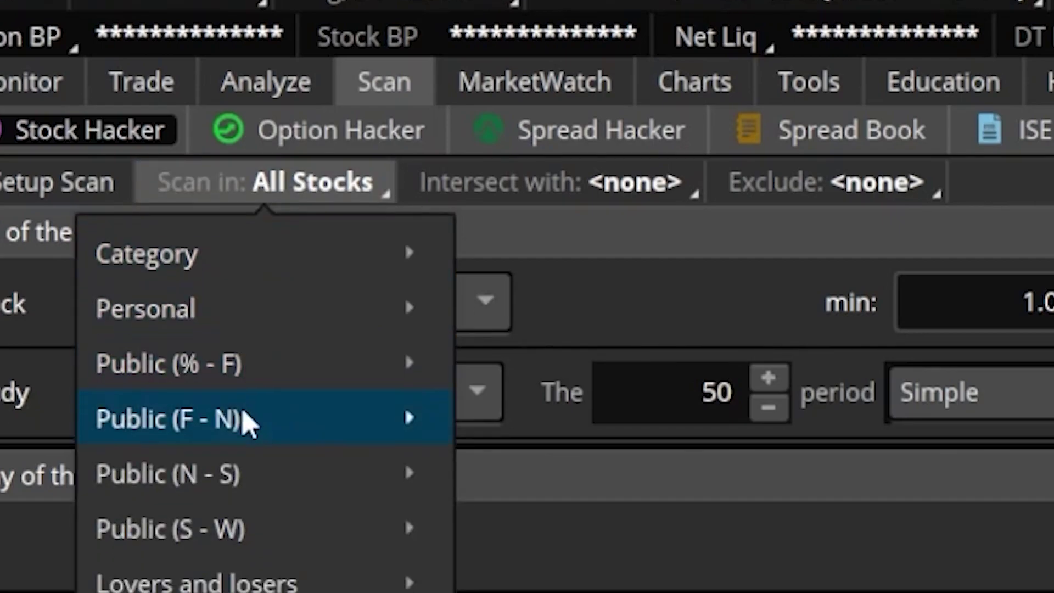
mouse_move(225, 549)
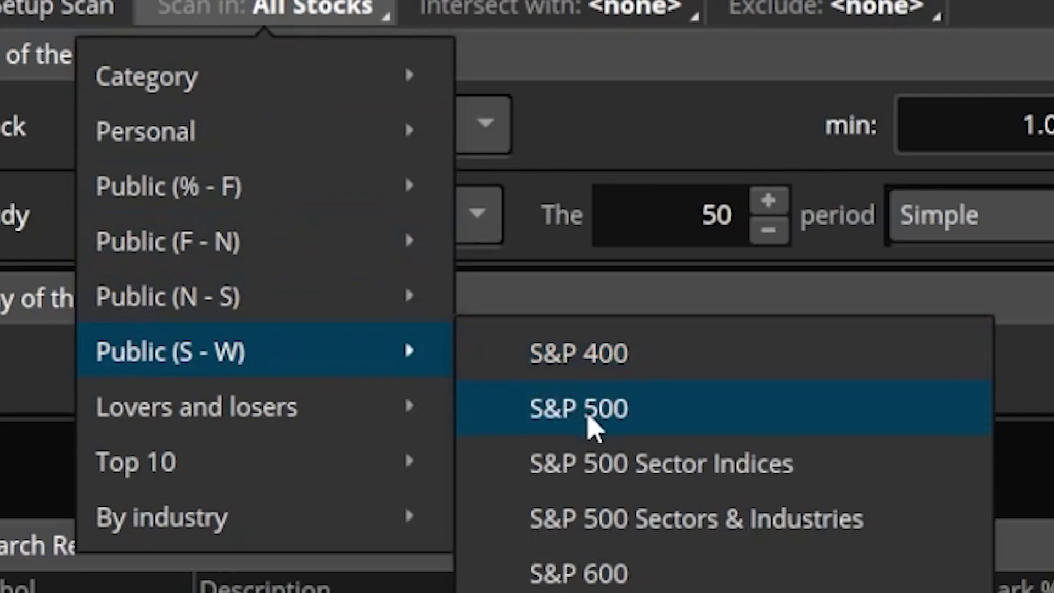
left_click(587, 418)
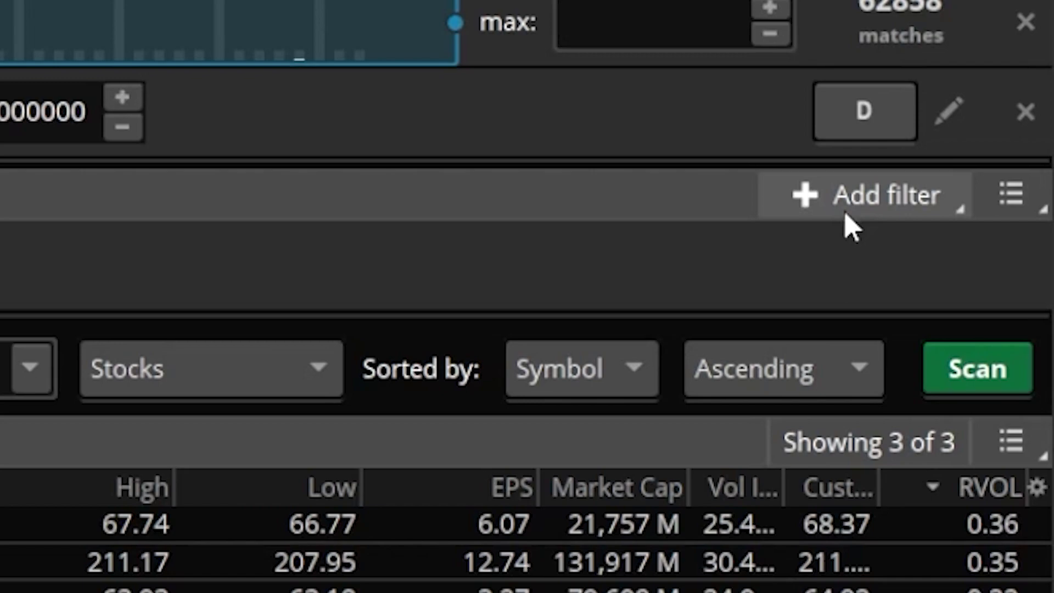
Add a Custom study filter to the scan and delete its default ADXCrossover condition
left_click(849, 222)
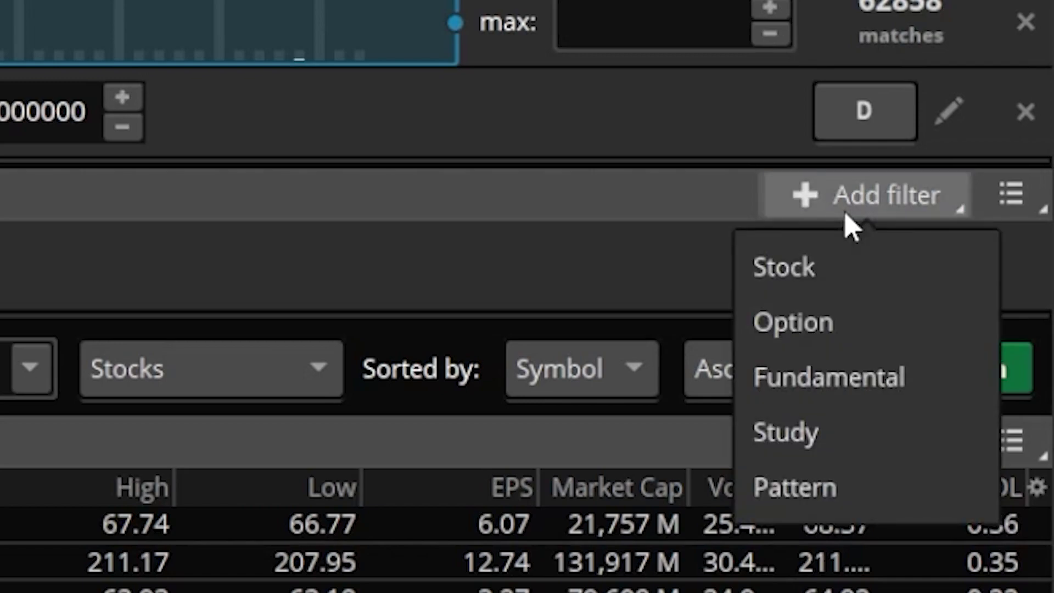
left_click(844, 463)
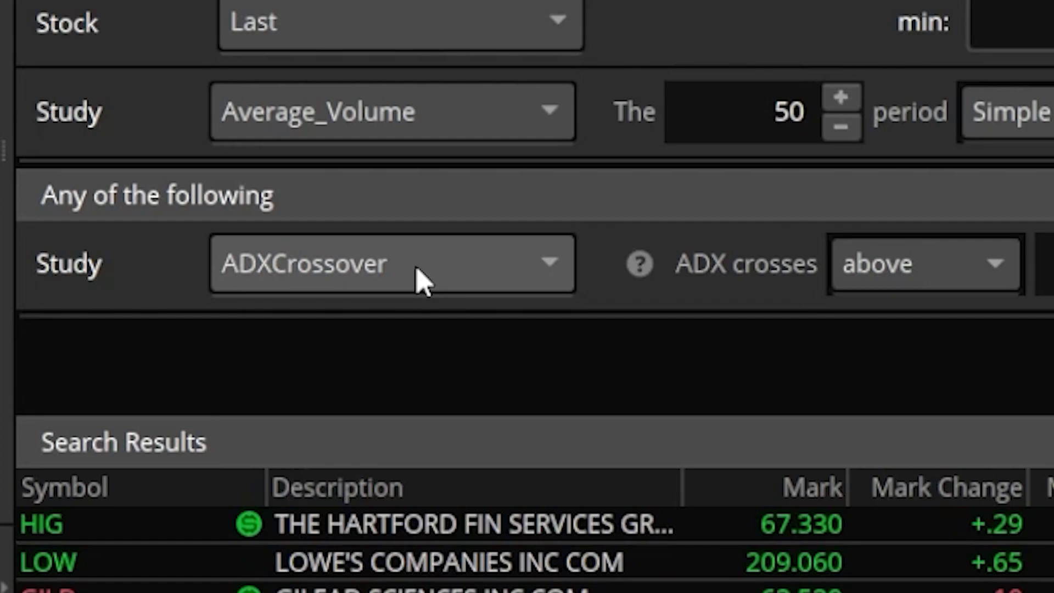
left_click(423, 281)
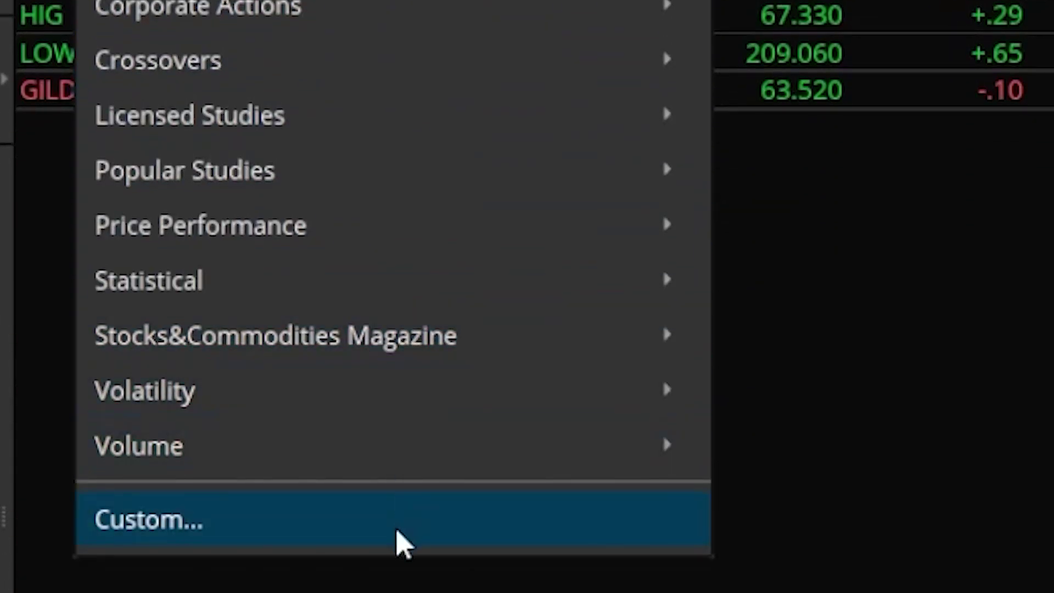
left_click(404, 544)
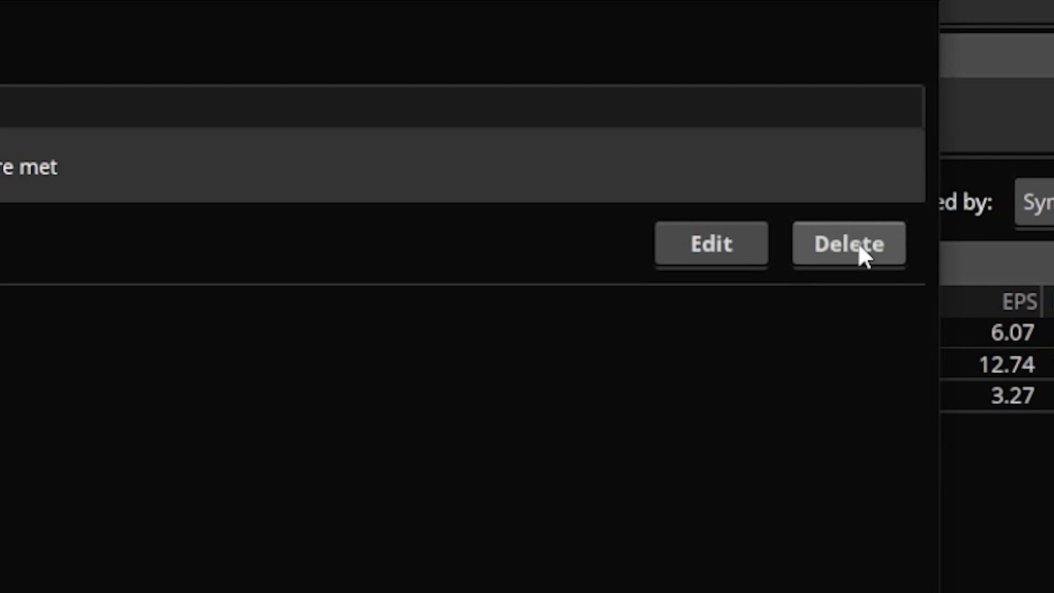
left_click(860, 245)
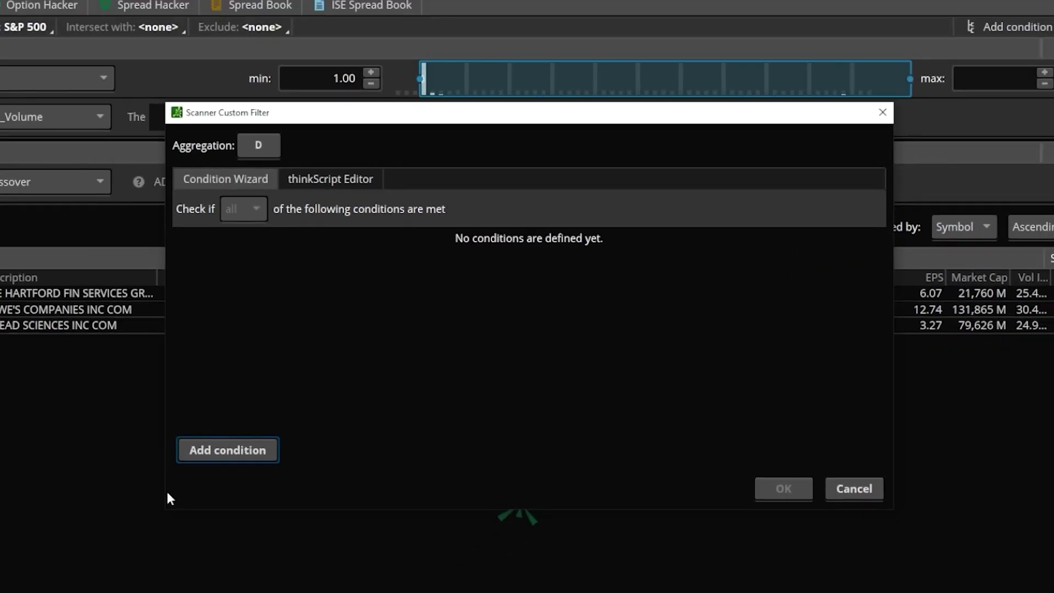
Start a filter condition using the close price with 'is less than'
left_click(243, 443)
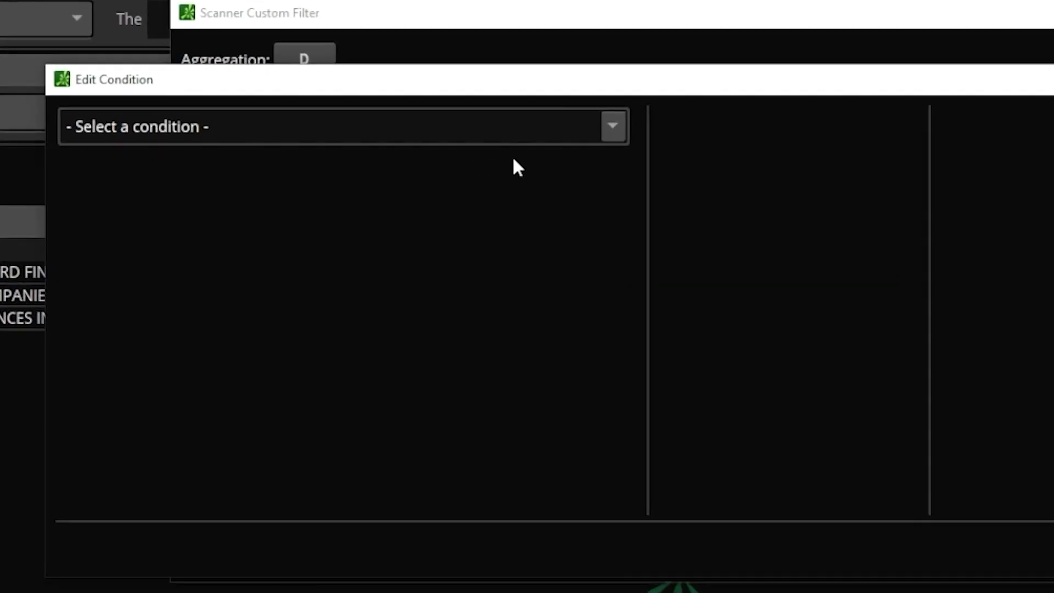
left_click(340, 201)
left_click(252, 275)
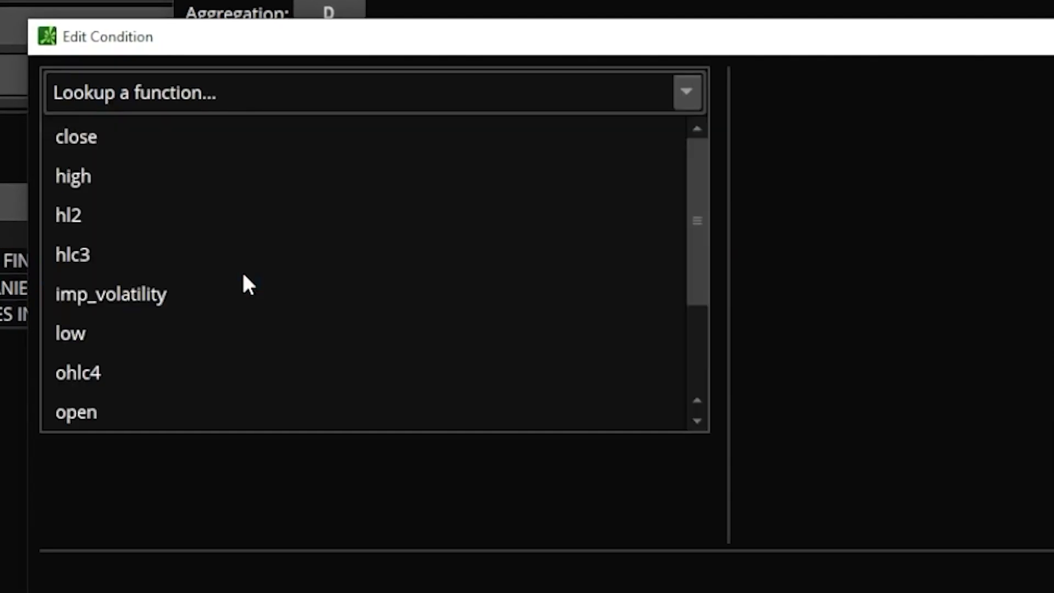
left_click(128, 144)
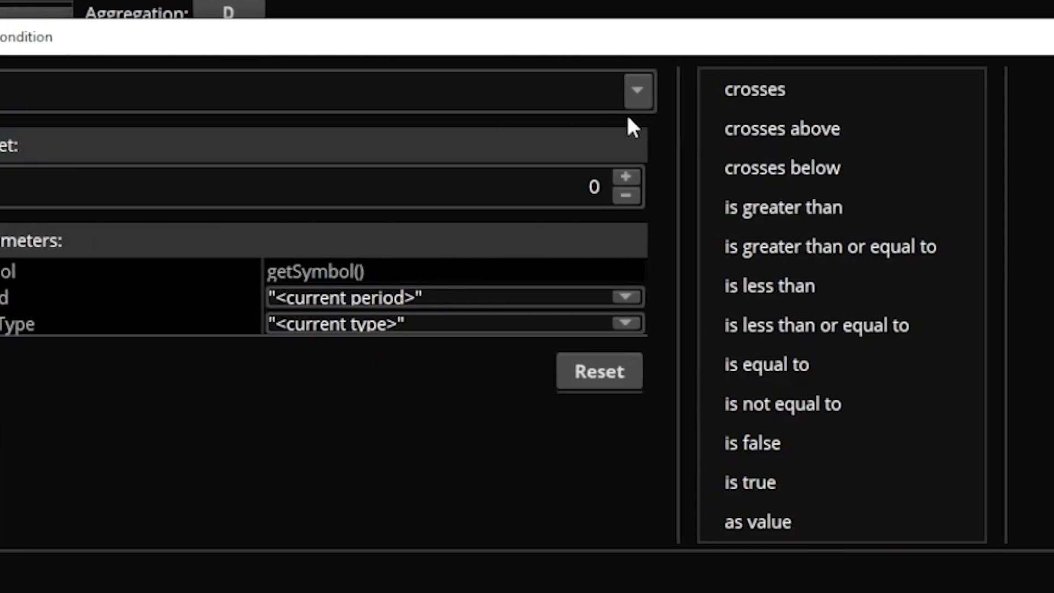
left_click(656, 287)
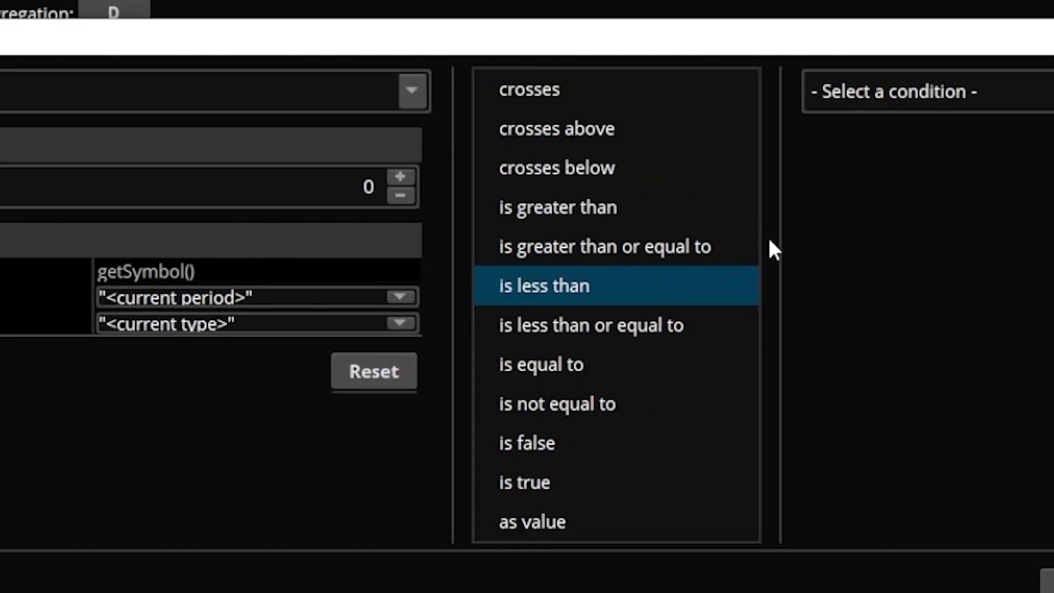
Compare close against SimpleMovingAvg length 200, save it, and add another condition
left_click(620, 92)
left_click(595, 187)
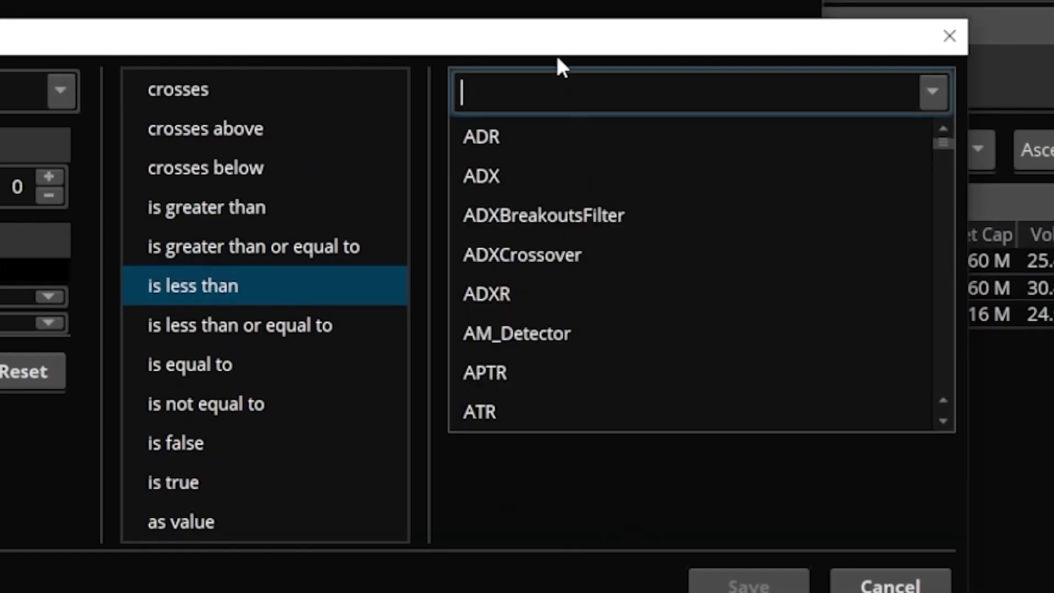
type("simple")
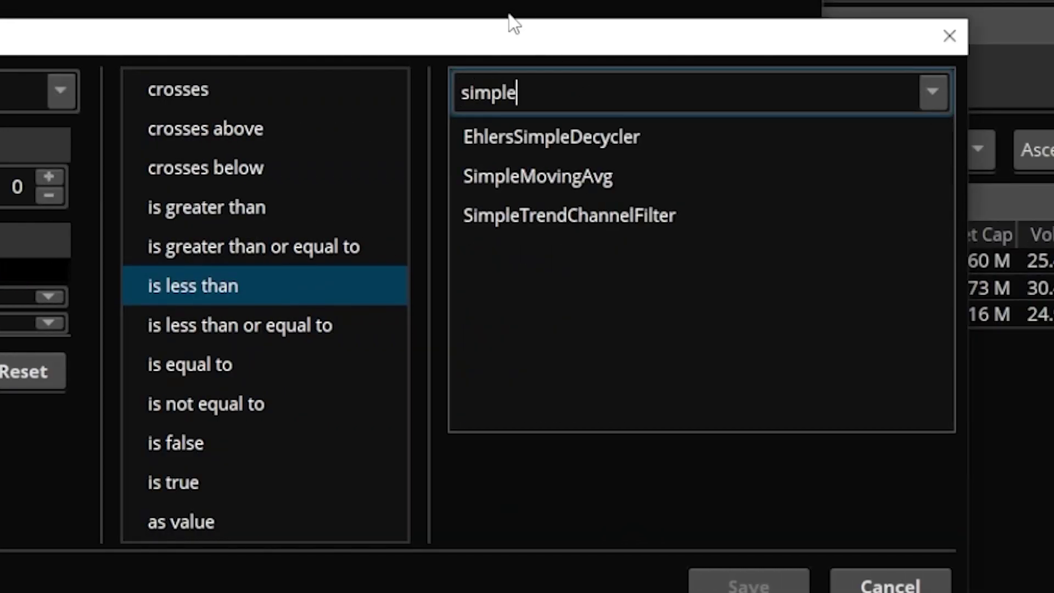
left_click(521, 165)
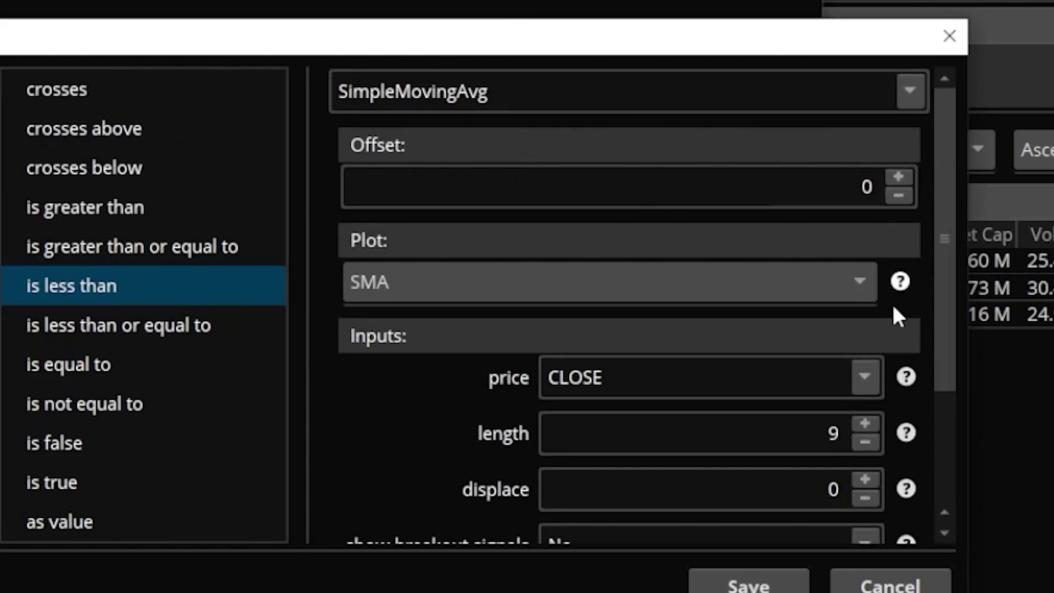
left_click(862, 434)
type("200")
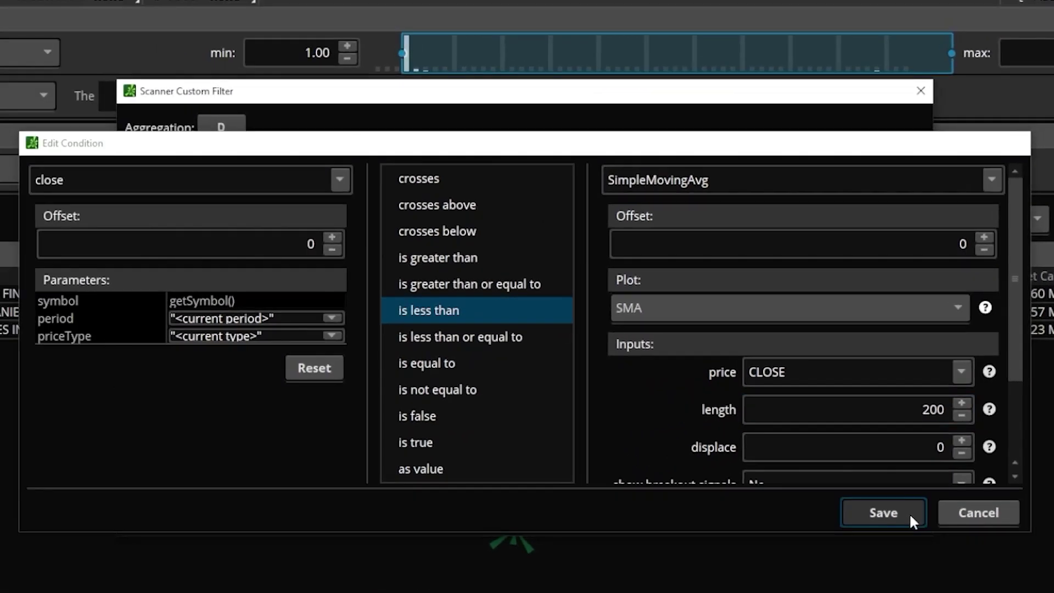
left_click(909, 513)
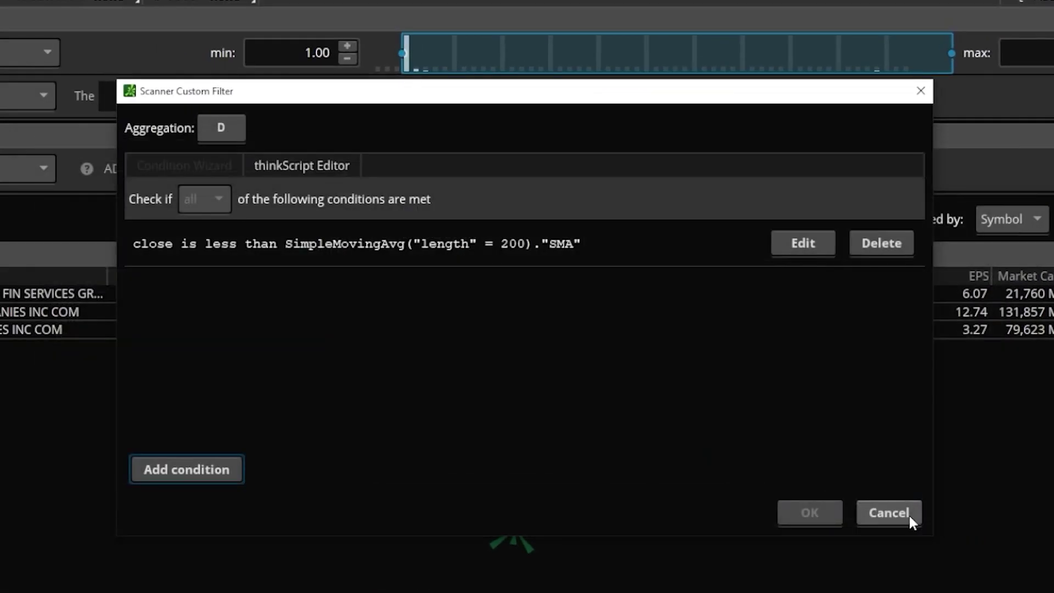
left_click(187, 468)
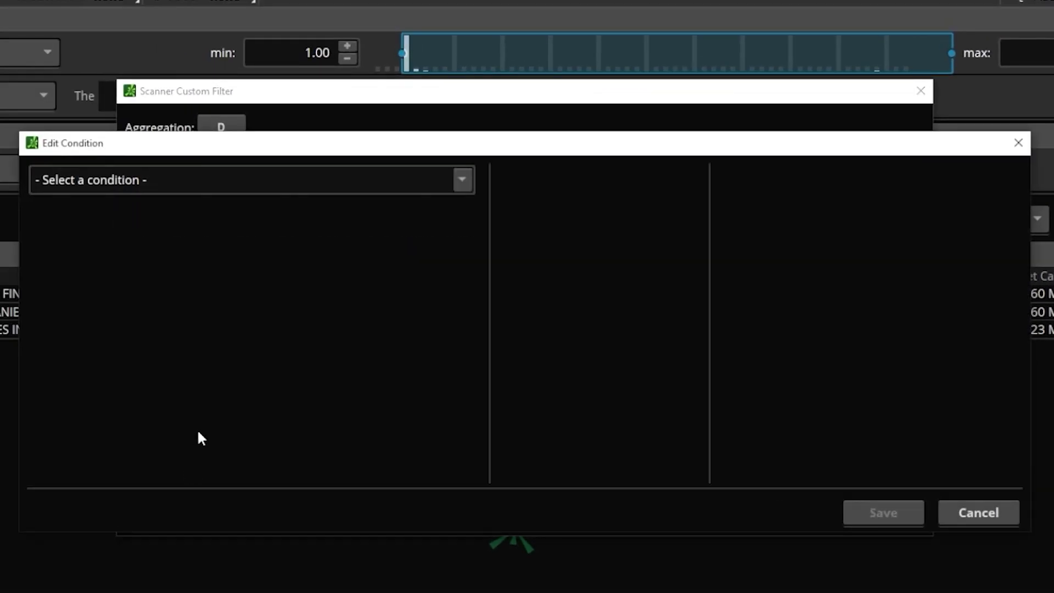
Set the condition's left side to the MACD study with 'crosses below'
left_click(184, 178)
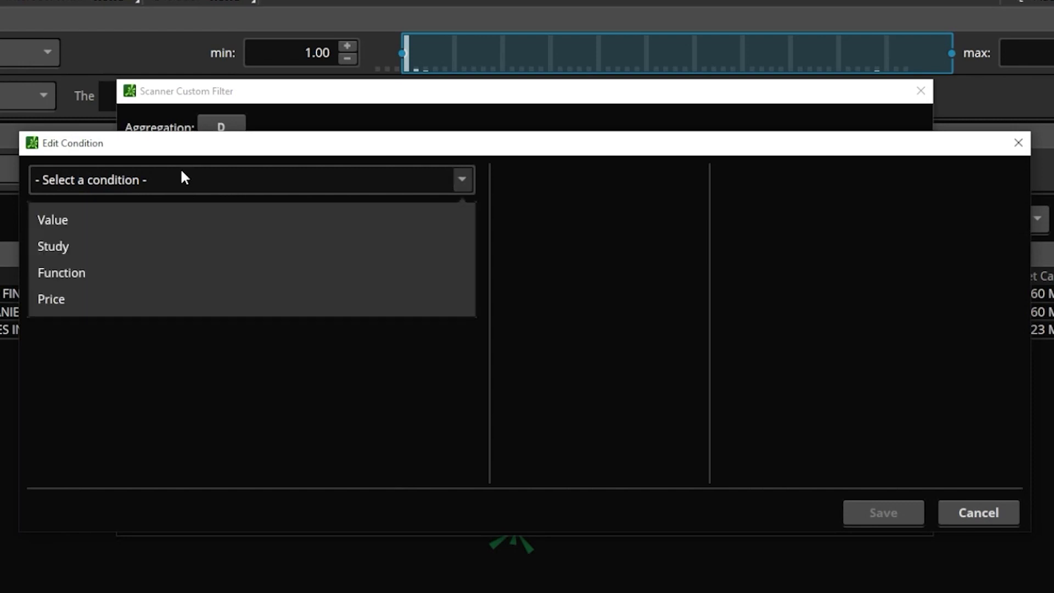
left_click(157, 248)
left_click(122, 184)
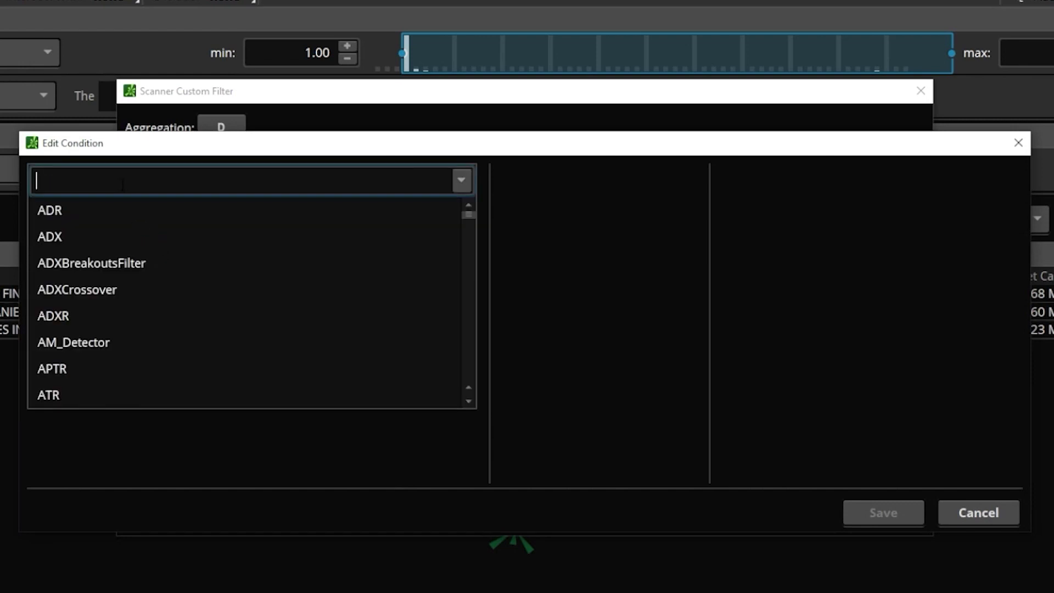
type("macd")
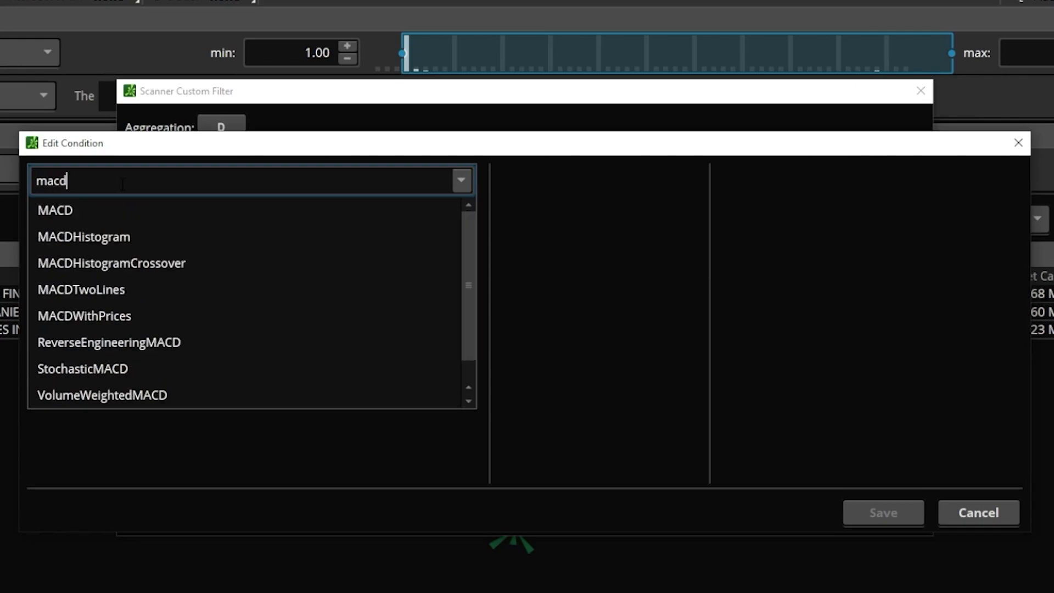
left_click(110, 211)
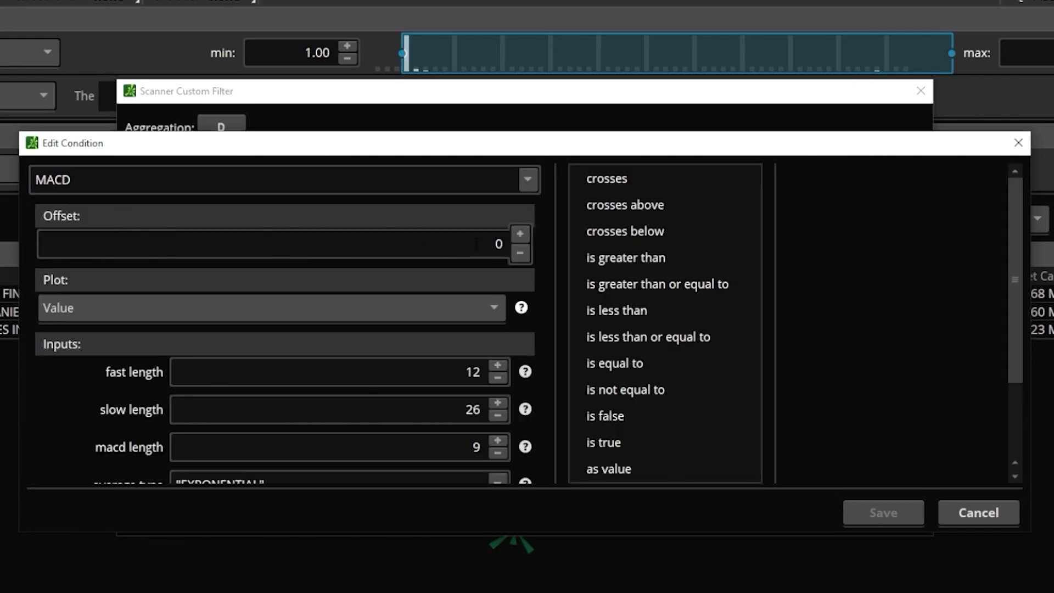
left_click(608, 230)
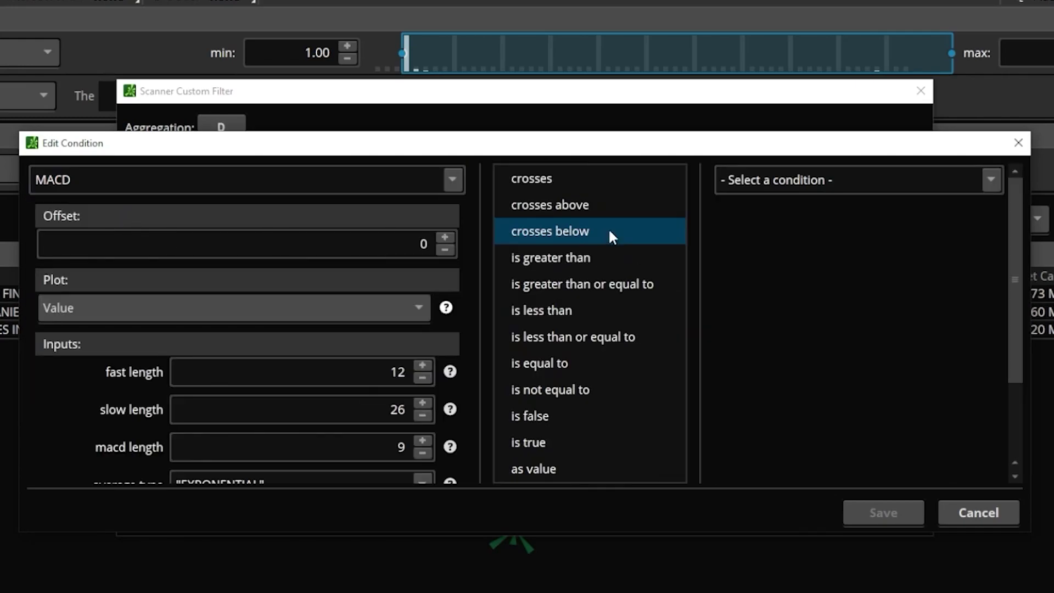
Compare it against the MACD study's Avg plot
left_click(813, 177)
left_click(813, 247)
left_click(803, 185)
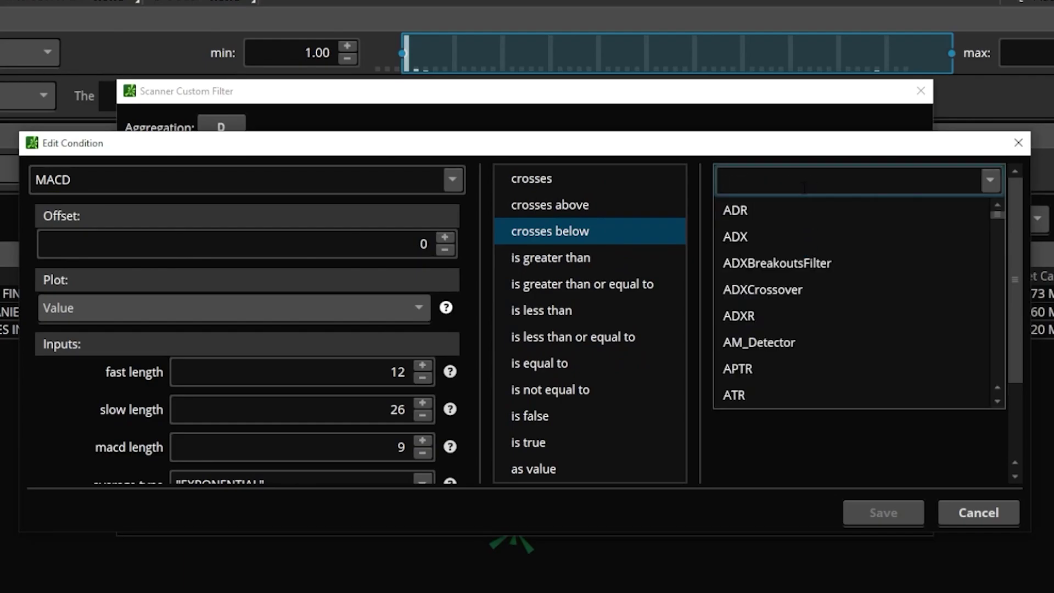
type("macd")
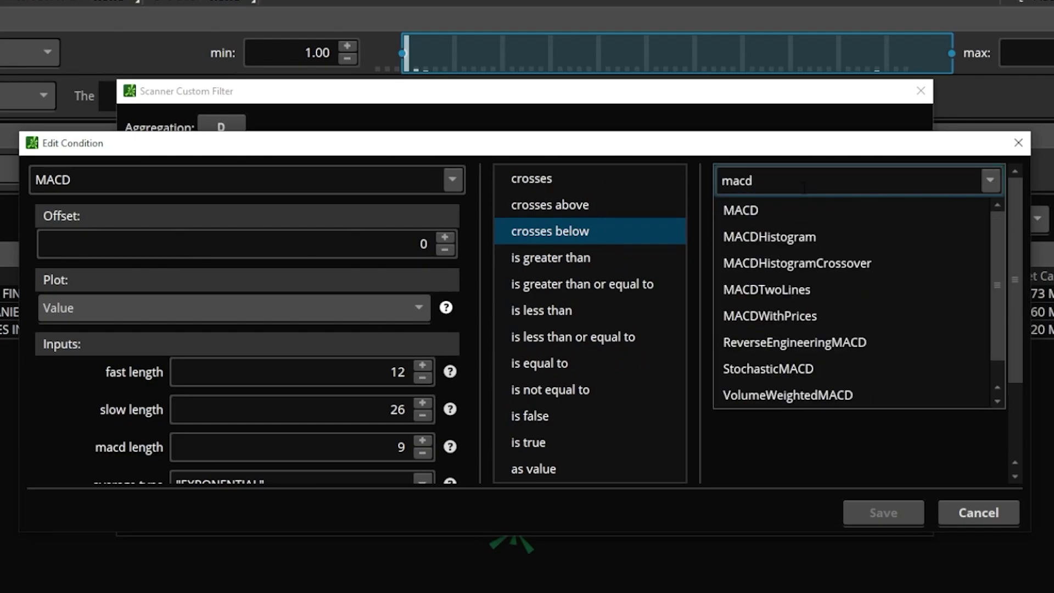
left_click(776, 204)
left_click(783, 304)
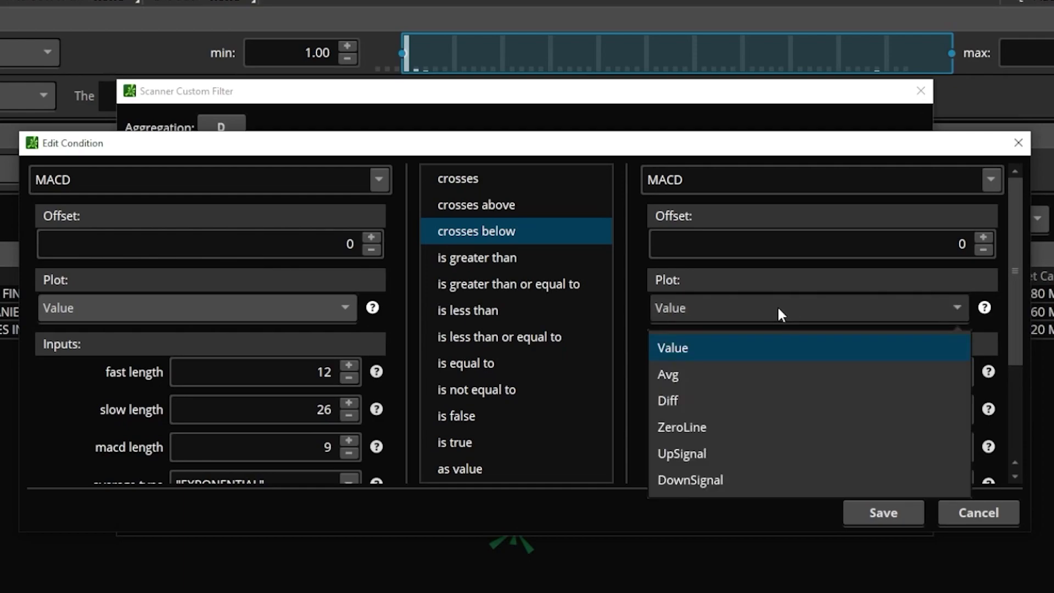
left_click(728, 373)
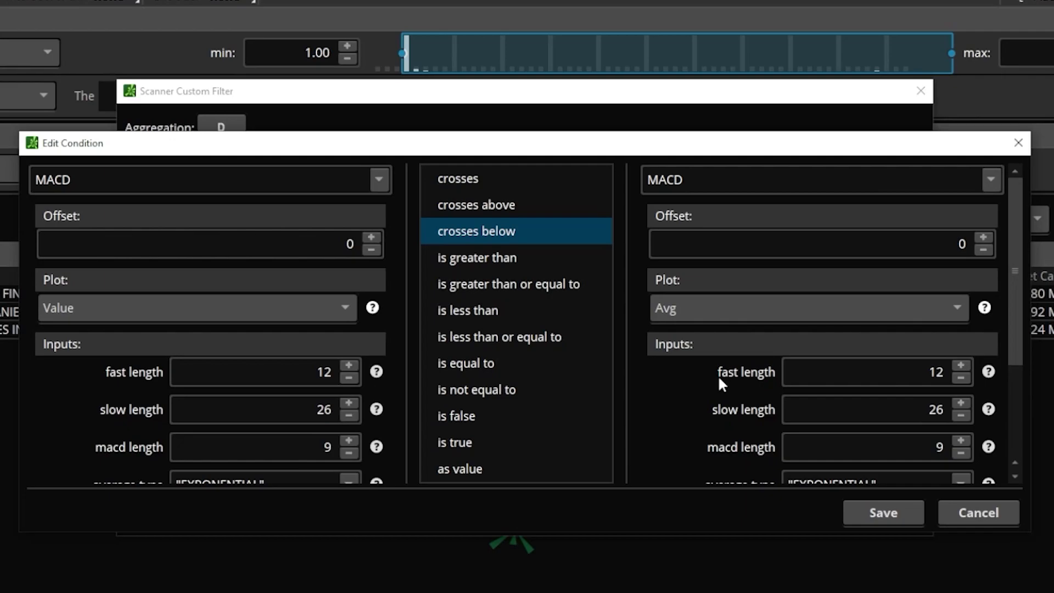
Save the MACD crossover condition and start a third condition based on the MACD study
left_click(868, 515)
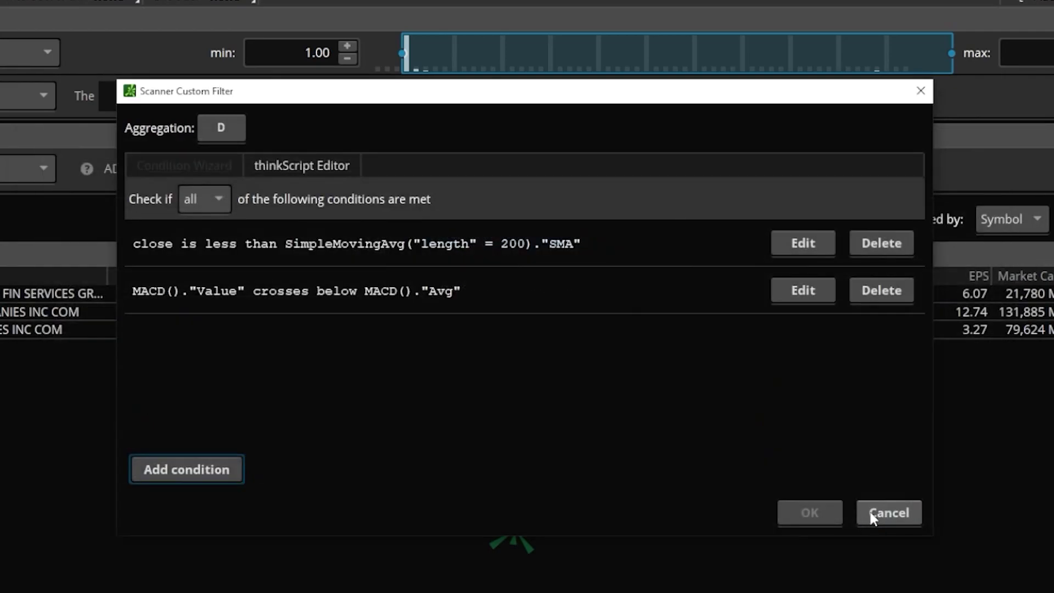
left_click(239, 468)
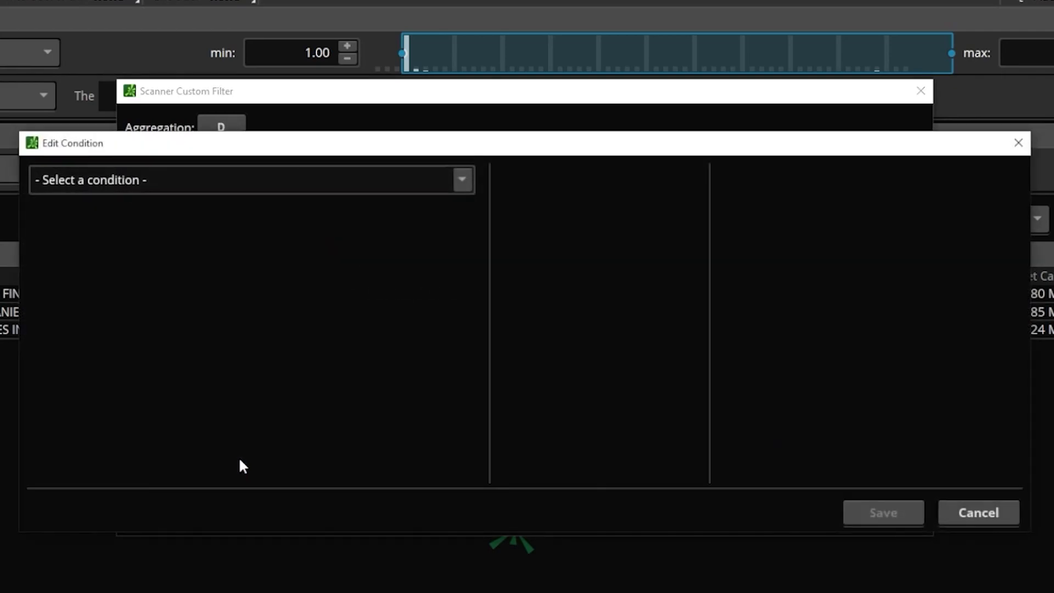
left_click(245, 186)
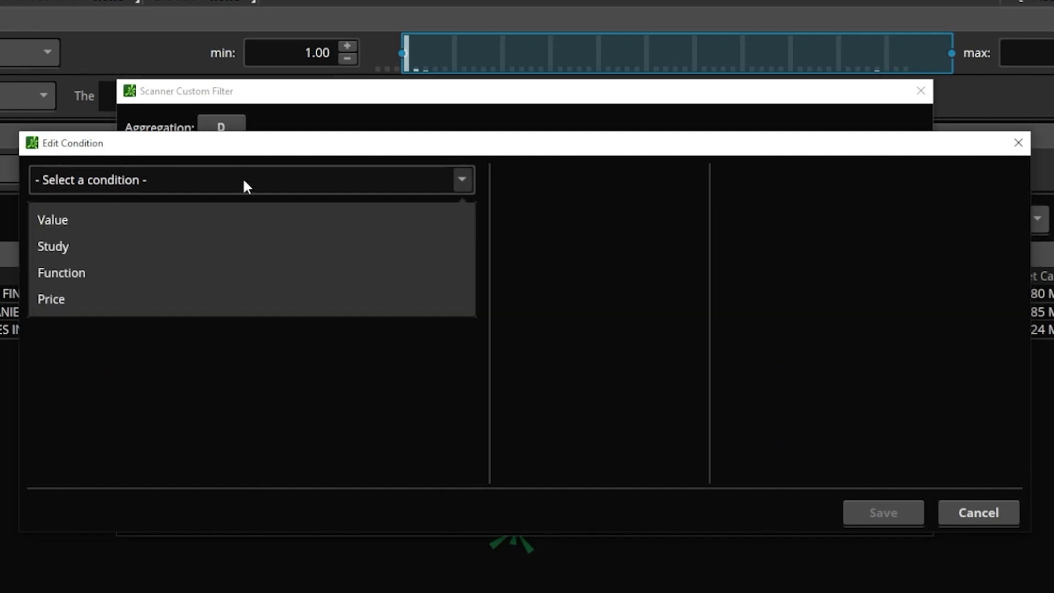
left_click(225, 259)
left_click(206, 182)
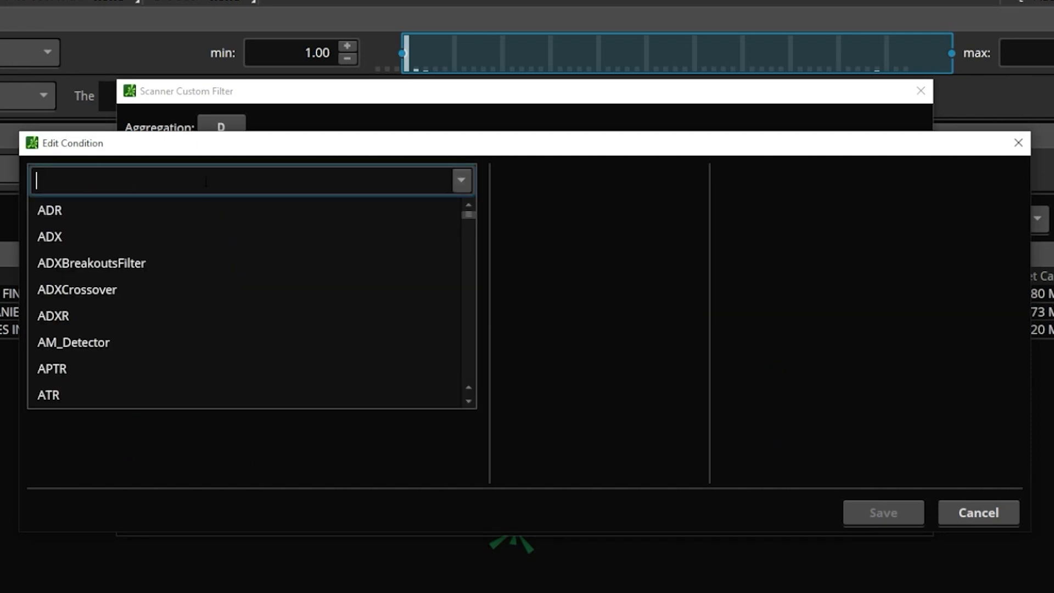
type("macd")
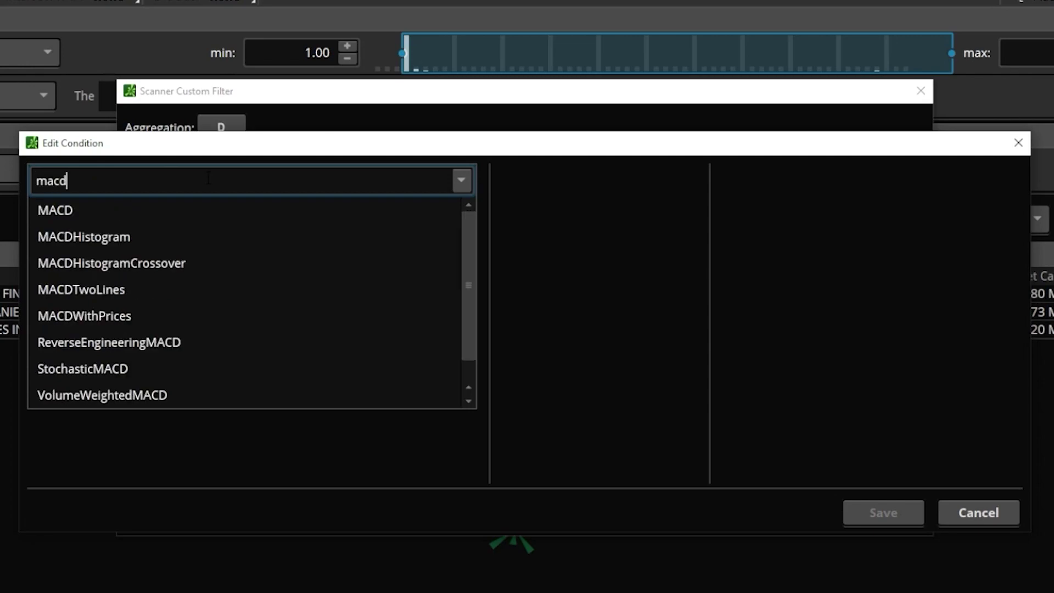
left_click(180, 209)
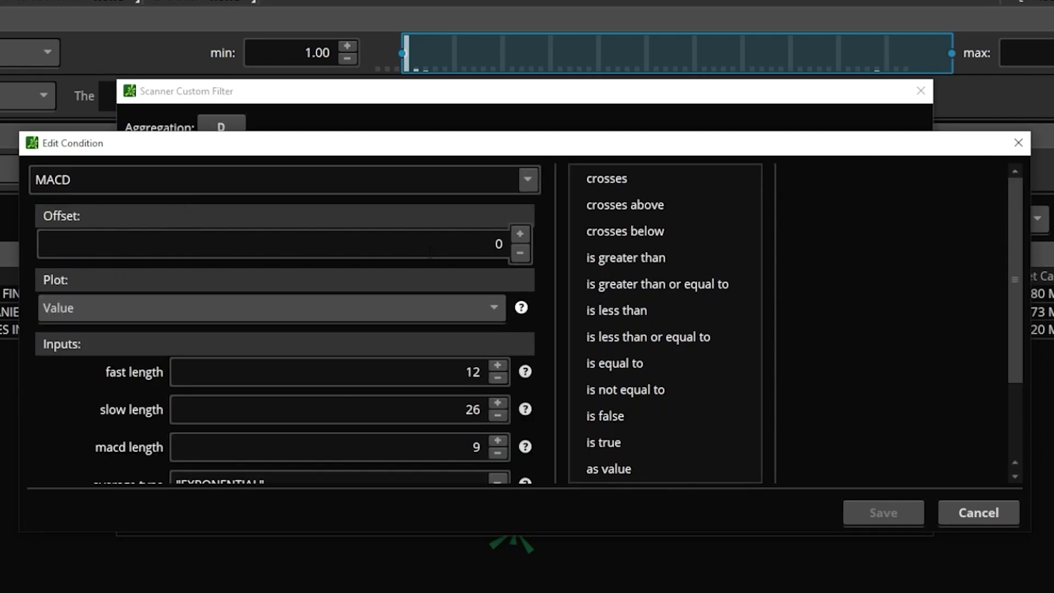
Require the MACD Value to be greater than the fixed value 0 and save the condition
left_click(630, 256)
left_click(786, 177)
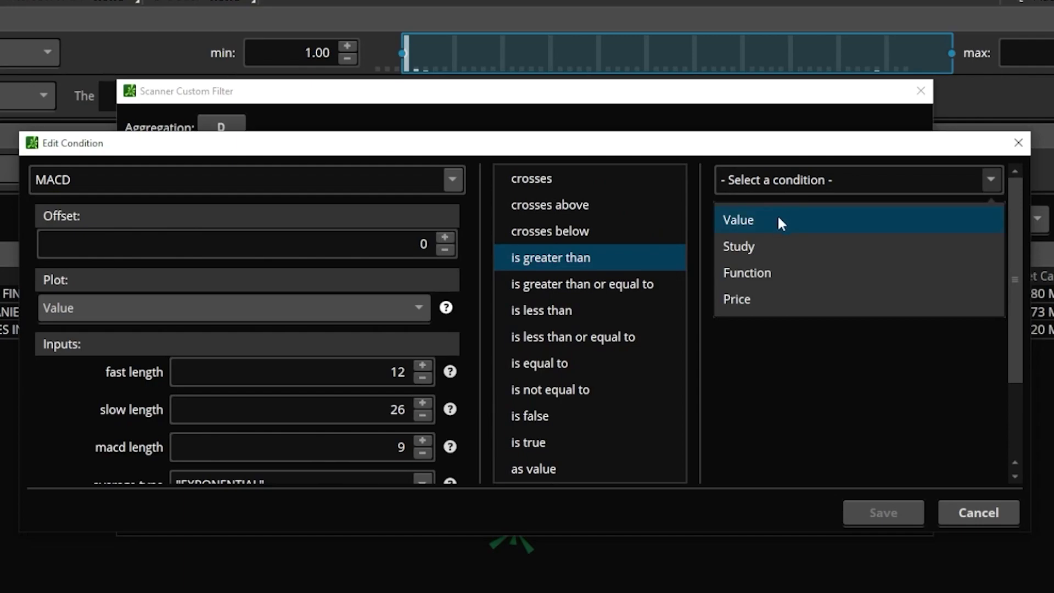
left_click(779, 221)
left_click(958, 221)
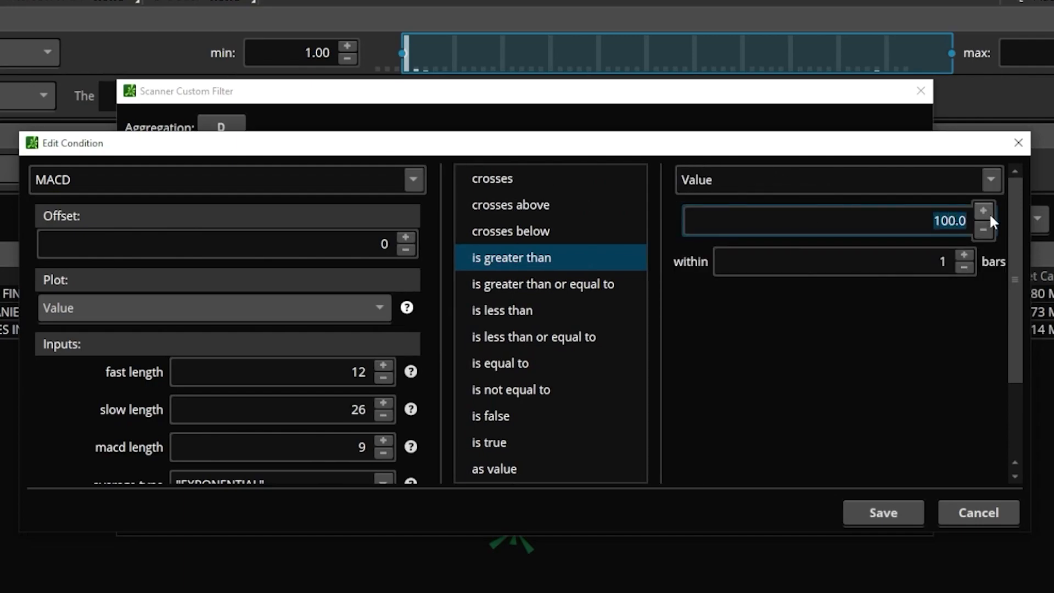
type("0")
left_click(874, 512)
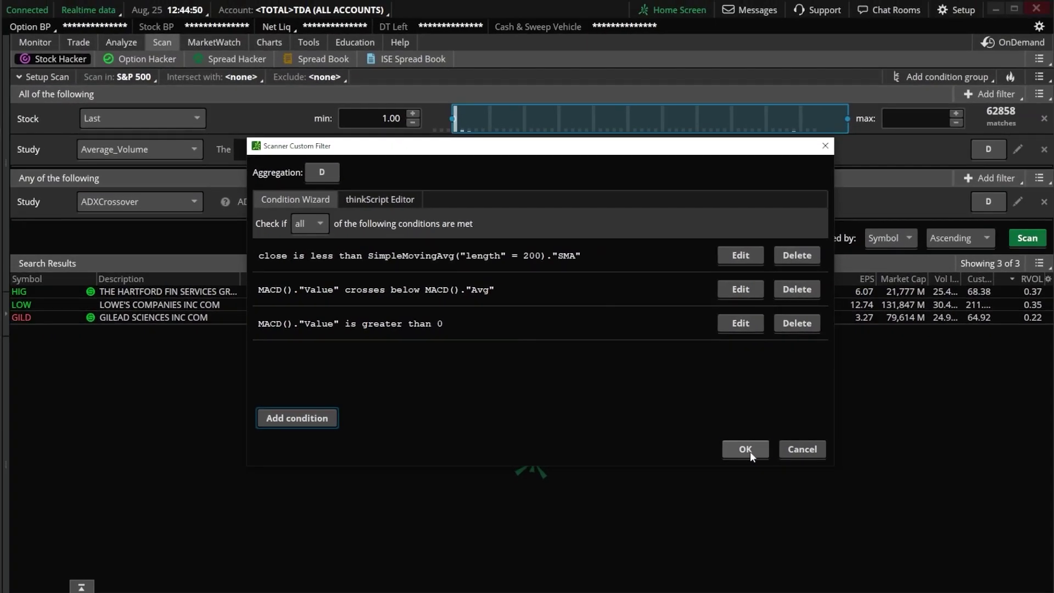
Apply the three conditions, run the scan, and save the query as 'SMA/MACD Cross'
left_click(815, 514)
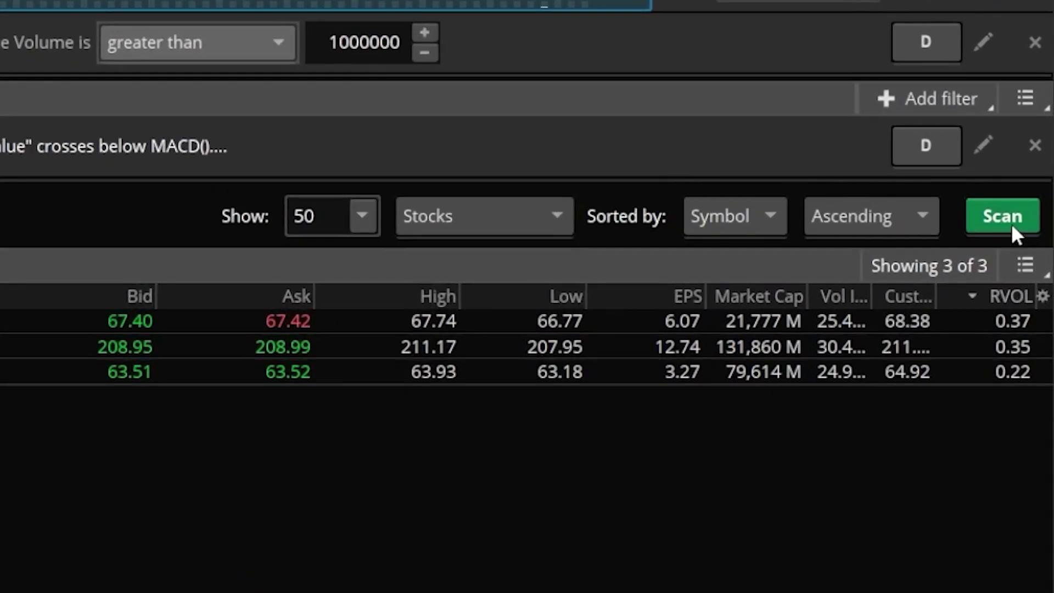
left_click(1032, 241)
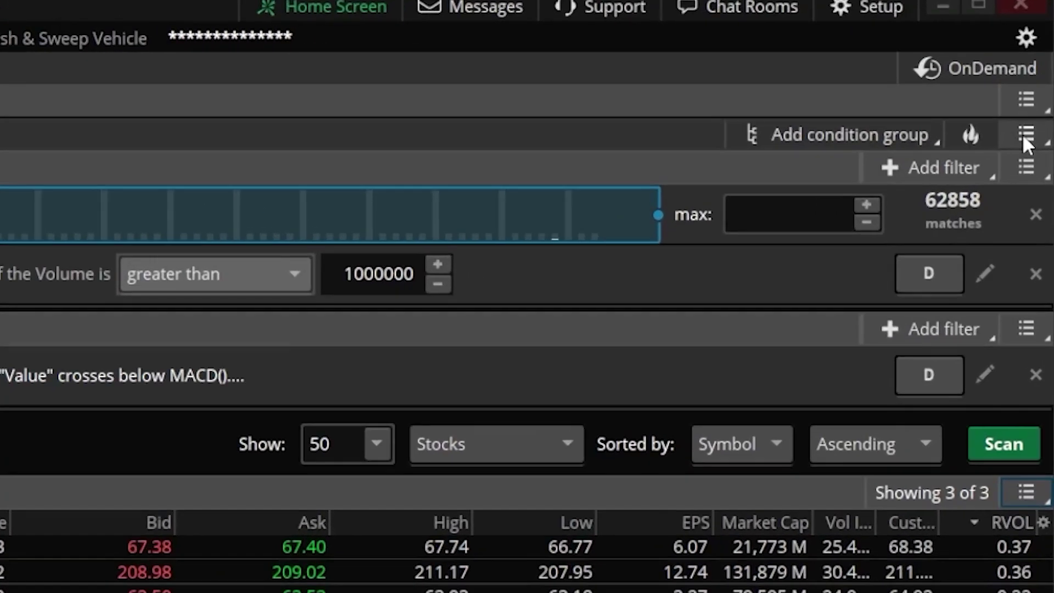
left_click(1037, 80)
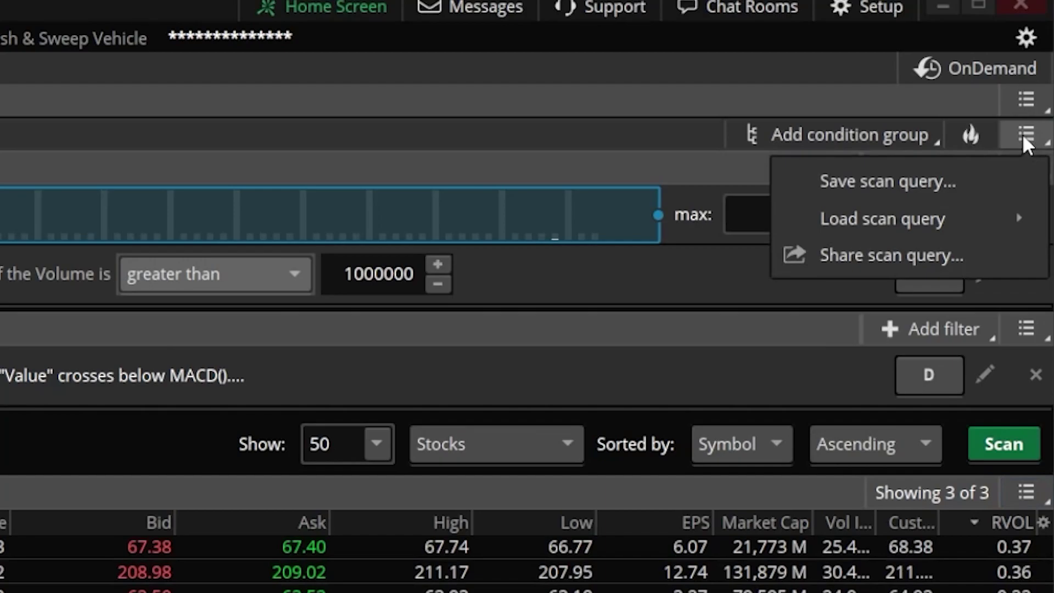
left_click(919, 181)
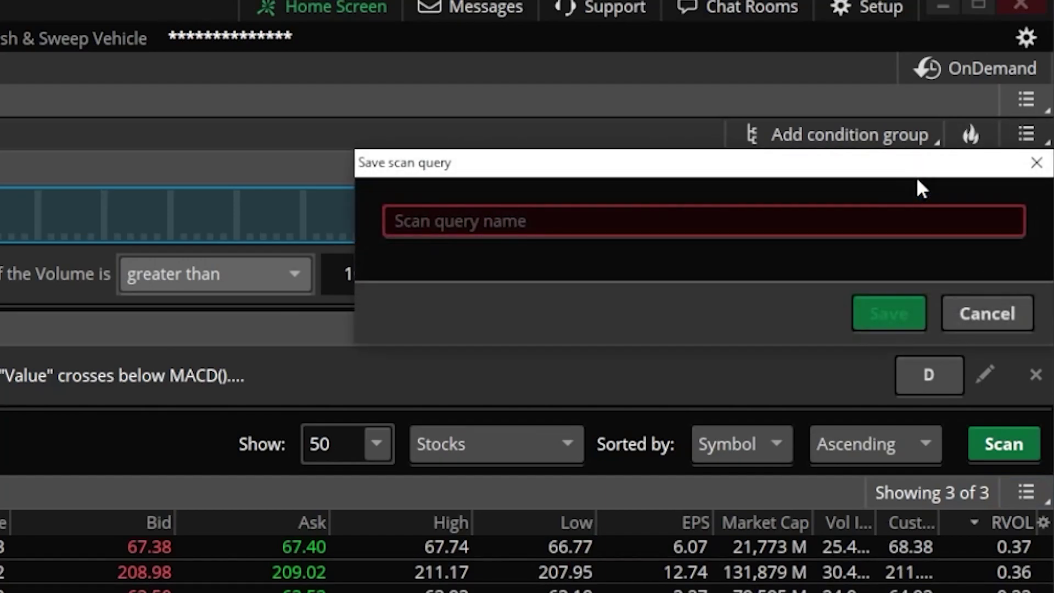
left_click(806, 215)
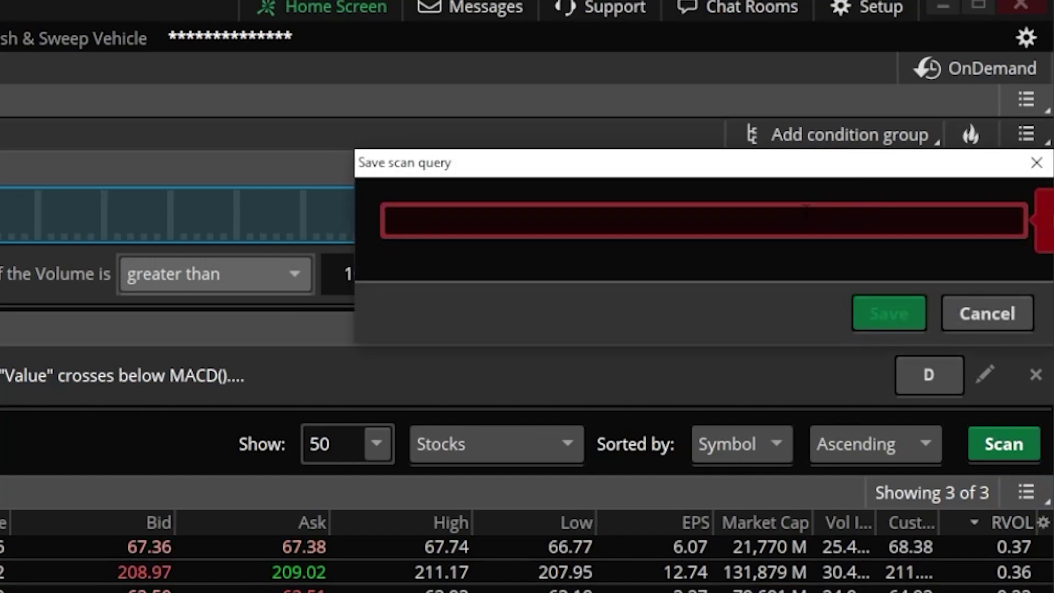
type("SMA/MACD C")
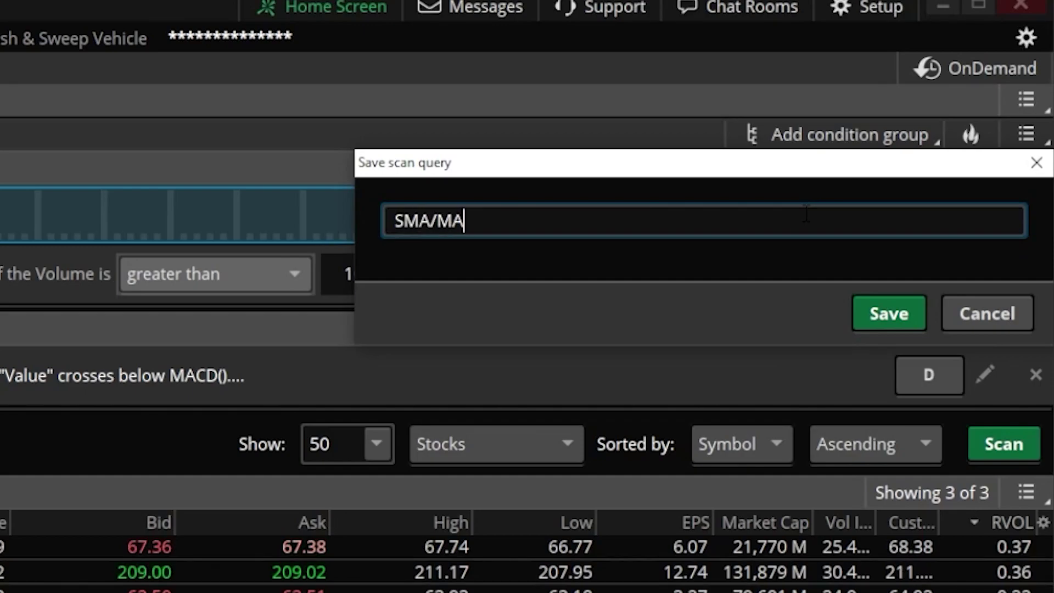
type("ross")
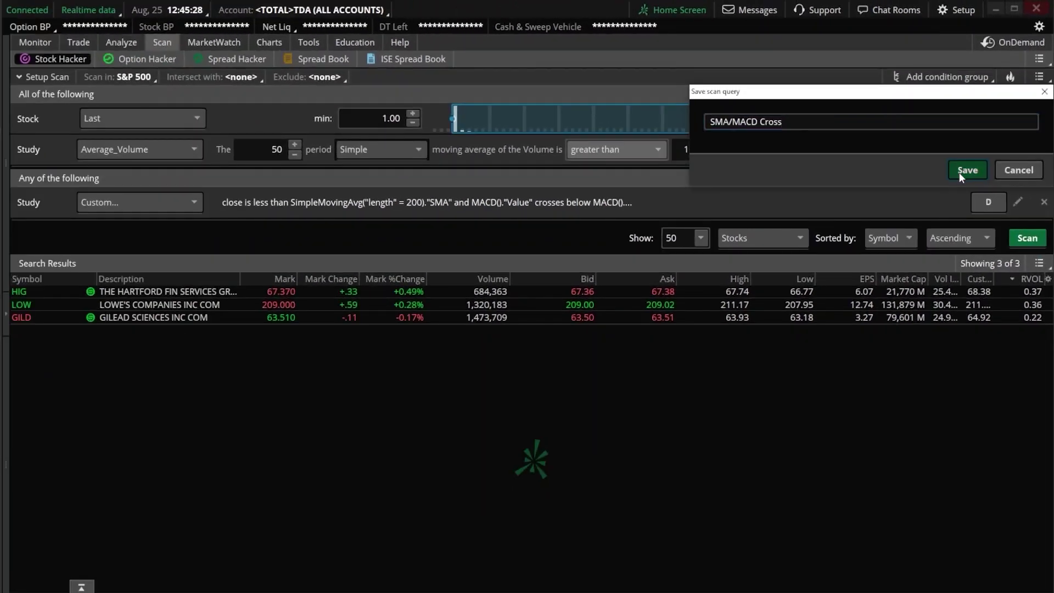
left_click(966, 170)
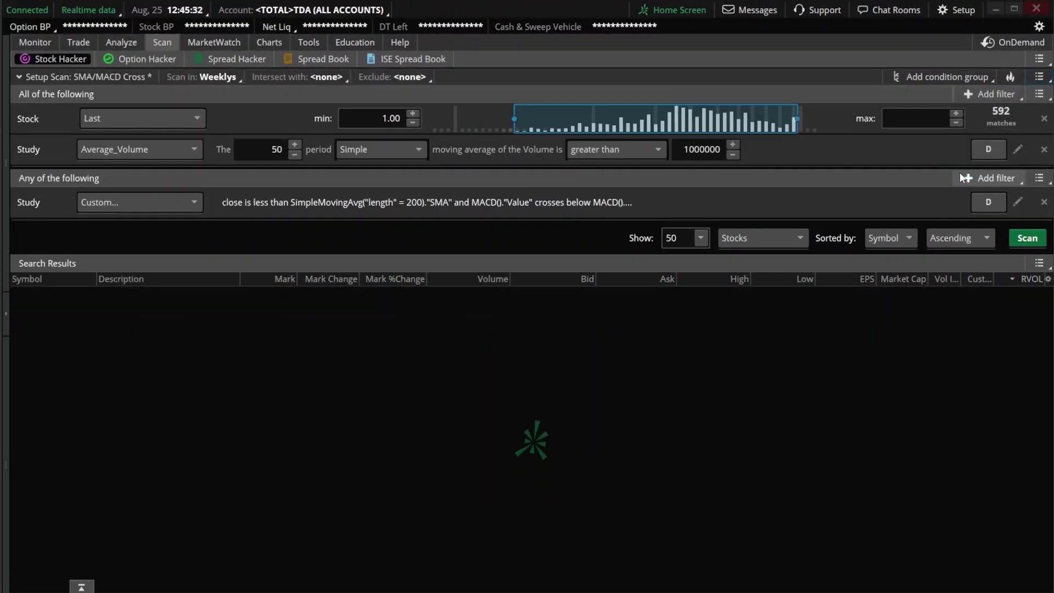
Add a sidebar Watchlist gadget showing Personal > SMA/MACD Cross results (GILD, HIG, LOW)
left_click(7, 318)
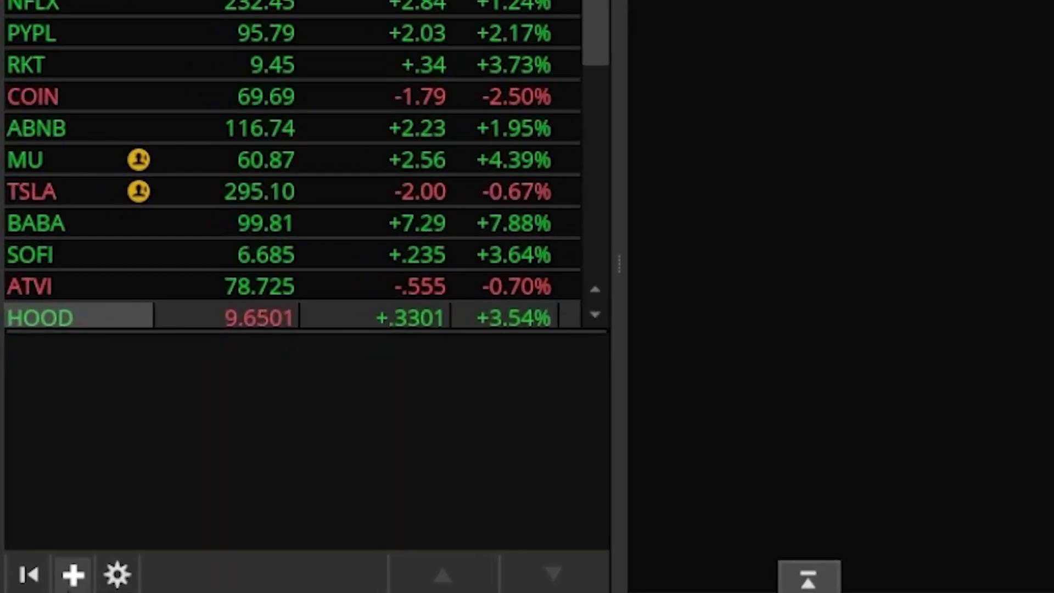
left_click(29, 586)
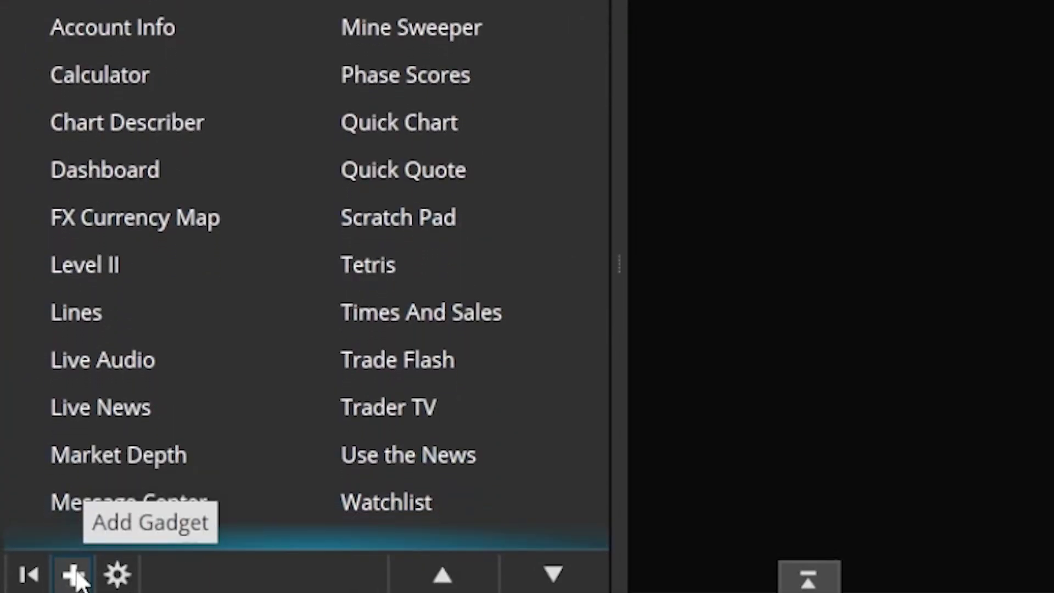
left_click(344, 496)
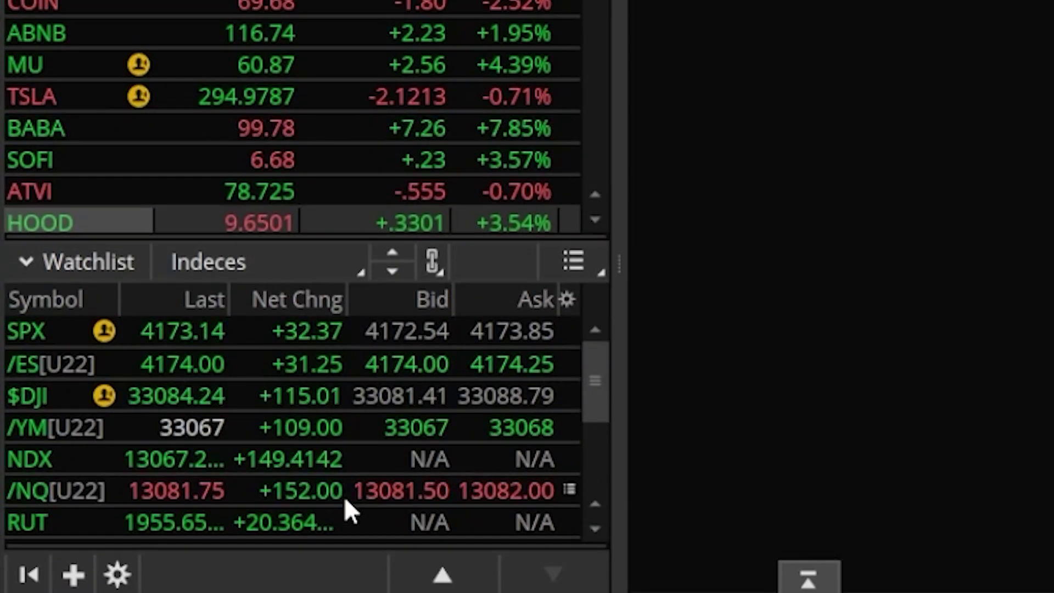
left_click(269, 269)
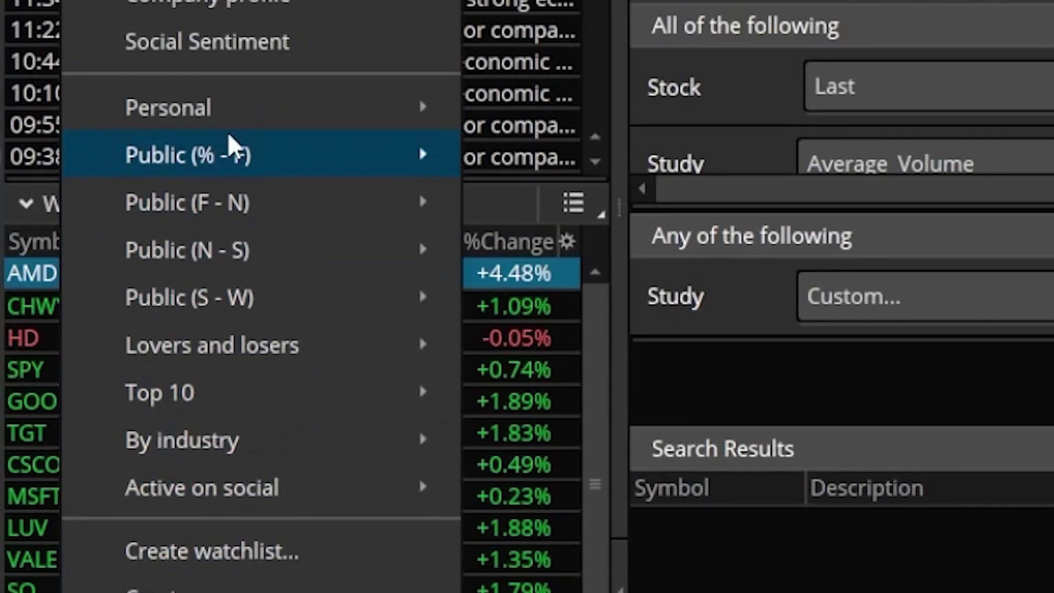
mouse_move(222, 117)
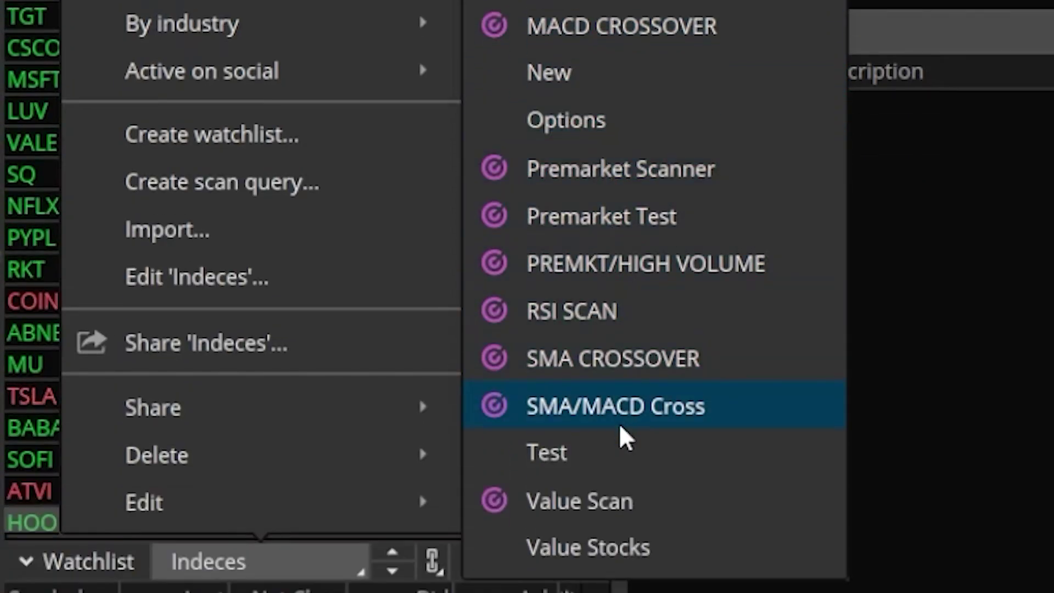
left_click(621, 427)
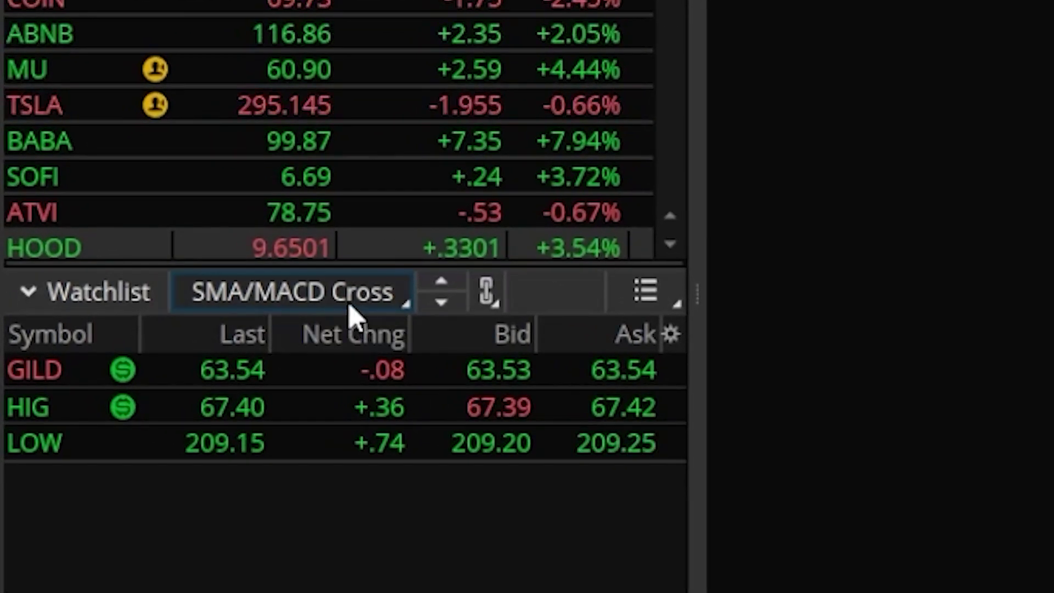
Create an 'A symbol is added' alert on the SMA/MACD Cross scan results
left_click(251, 339)
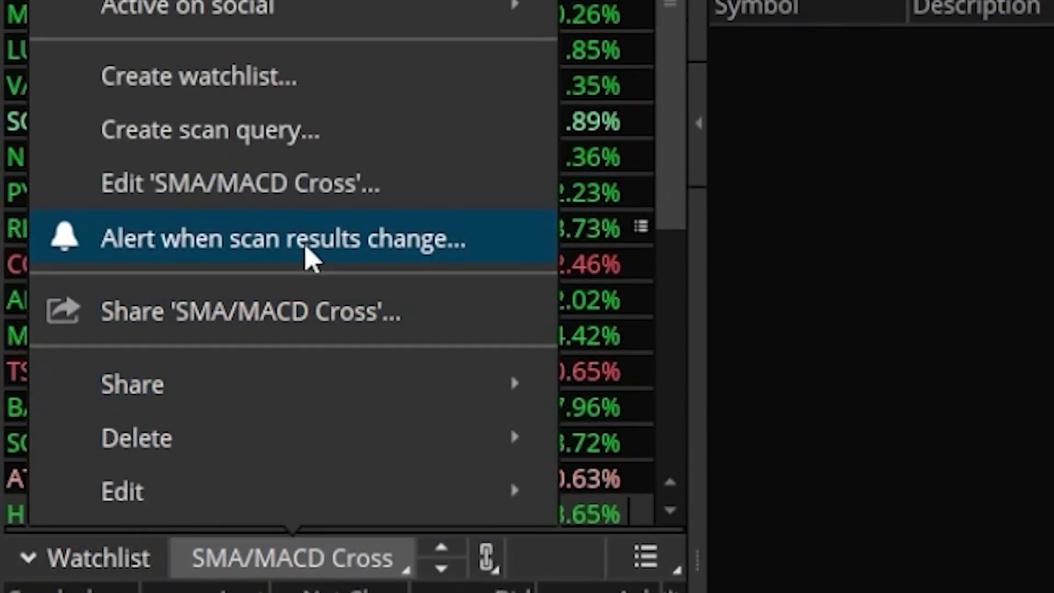
left_click(306, 251)
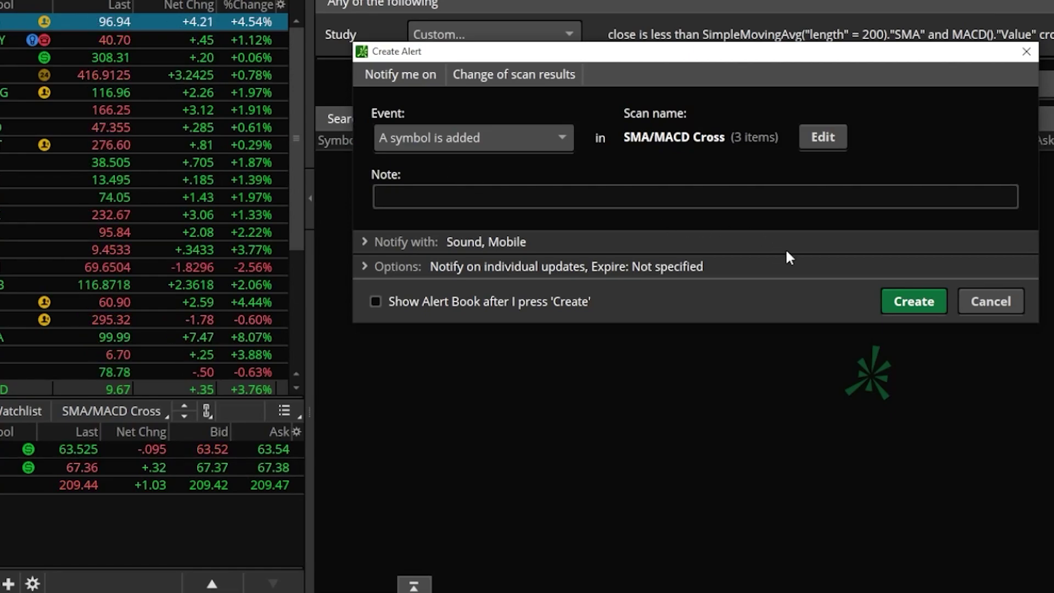
left_click(914, 301)
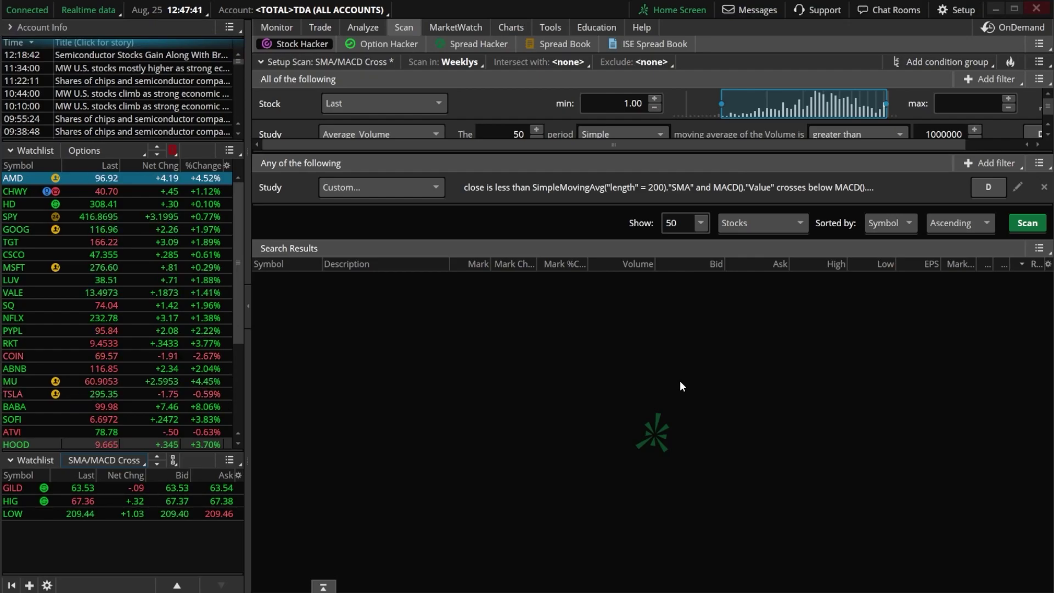
Make triggered alerts play a sound and send mobile push notifications, then apply the settings
left_click(947, 11)
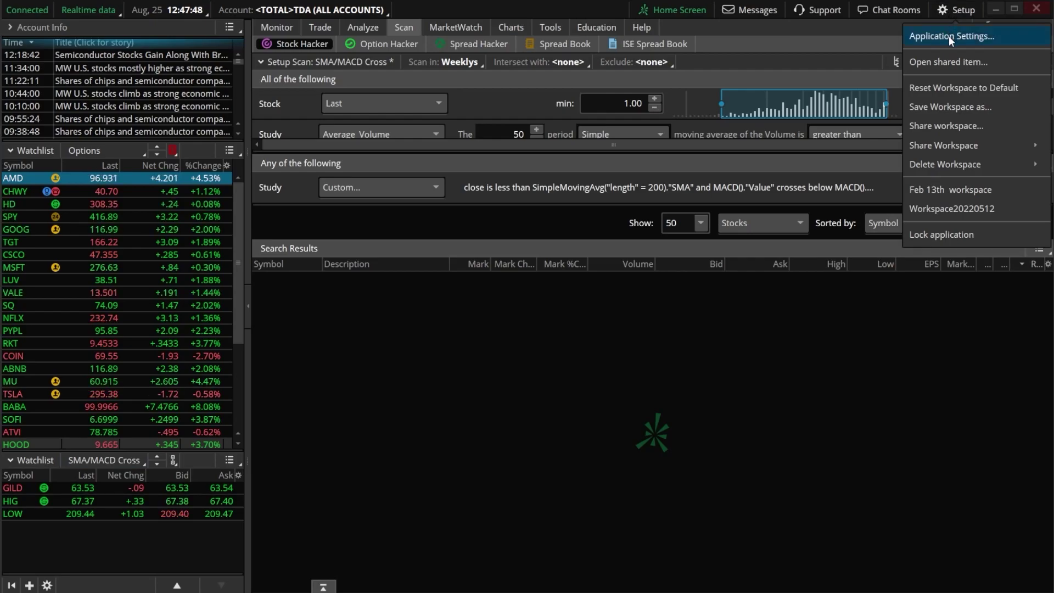
left_click(949, 35)
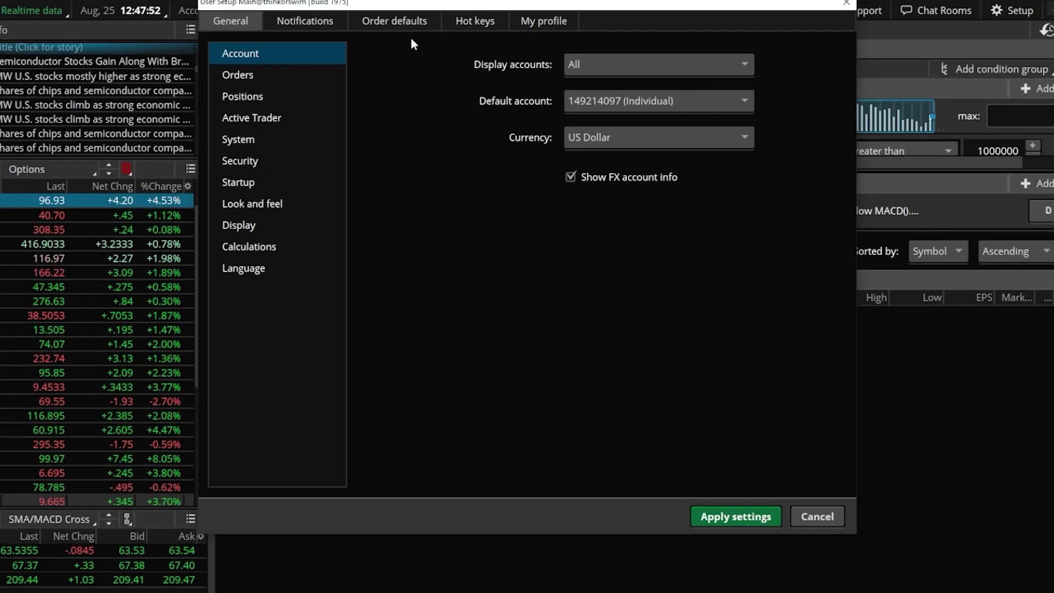
left_click(337, 23)
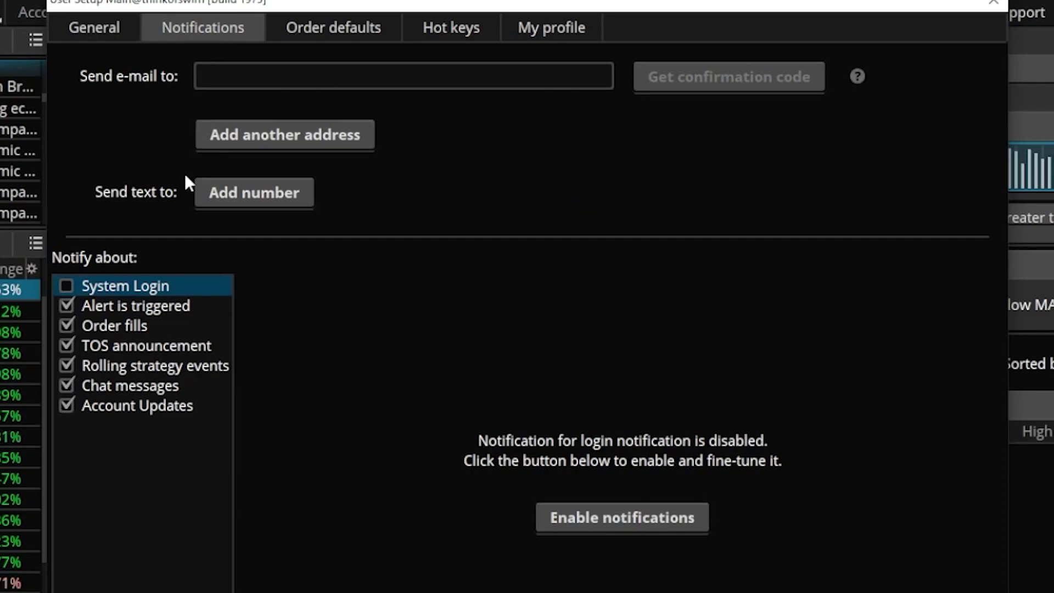
left_click(136, 306)
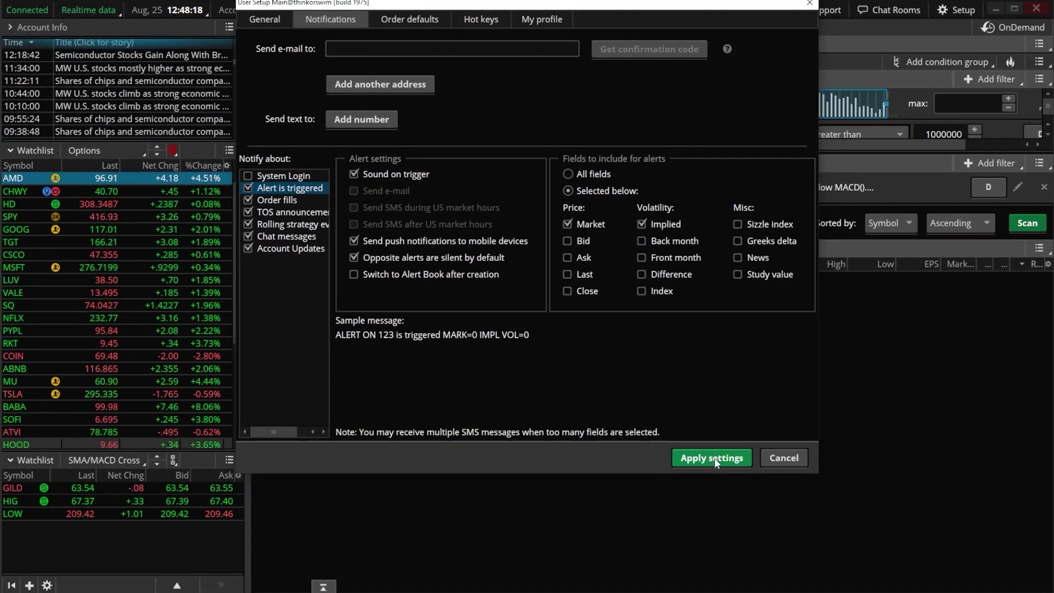
left_click(715, 463)
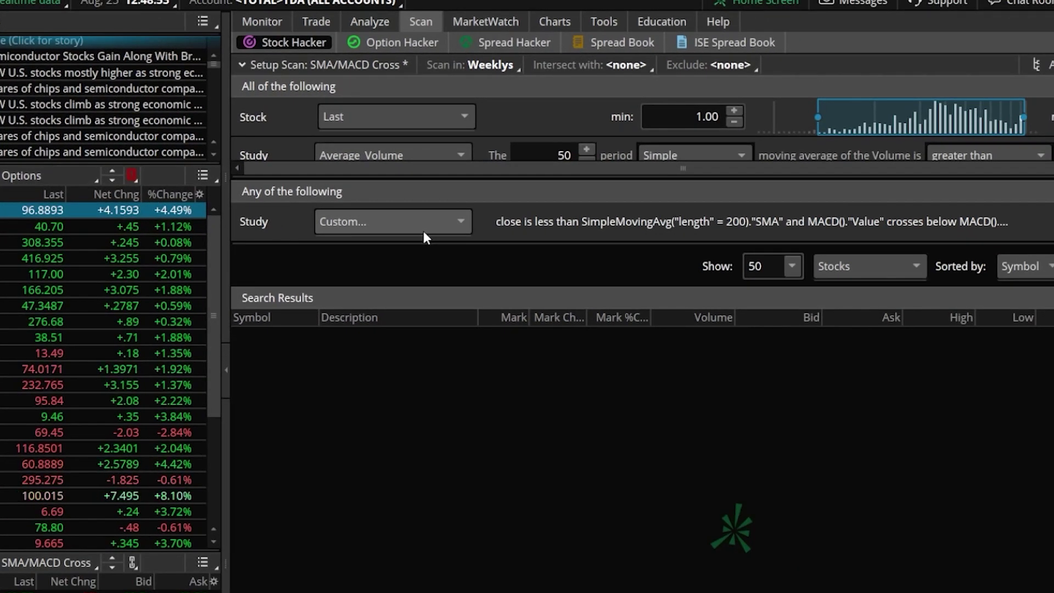
Change the scan scope from Weeklys to the Personal Options watchlist
left_click(466, 71)
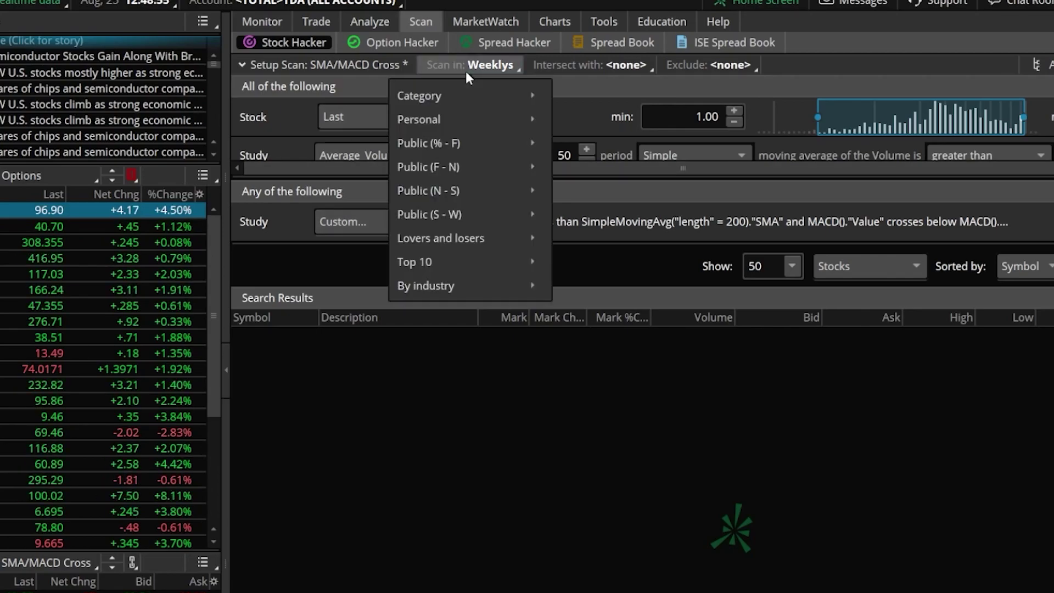
mouse_move(464, 114)
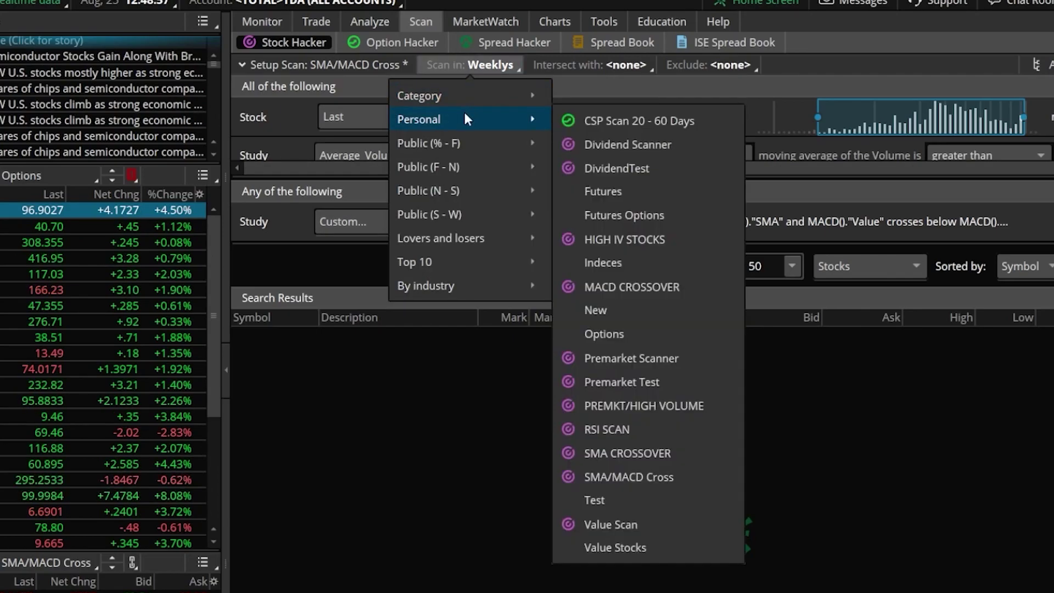
left_click(633, 333)
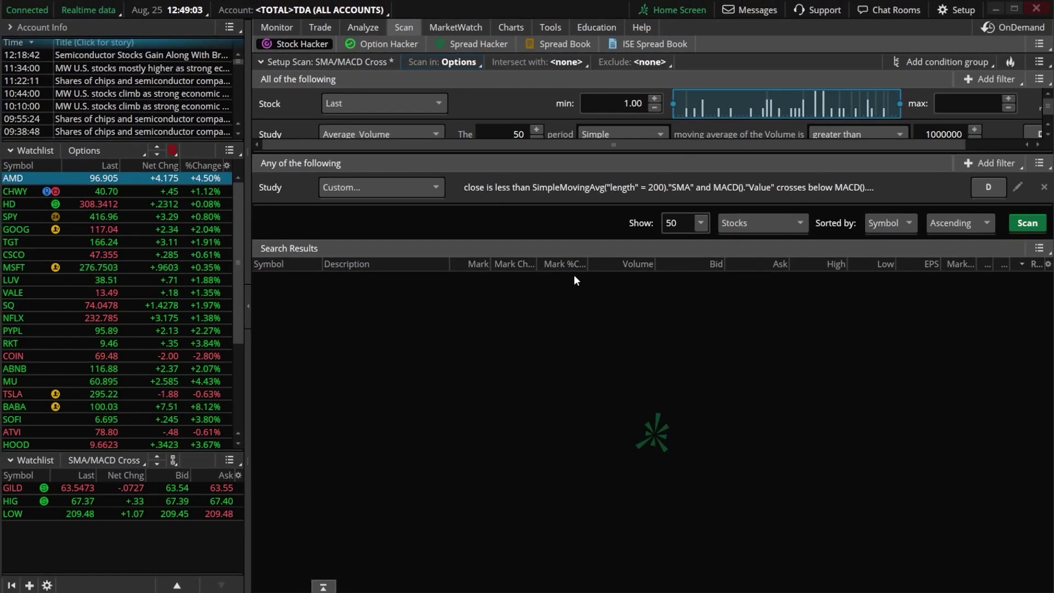